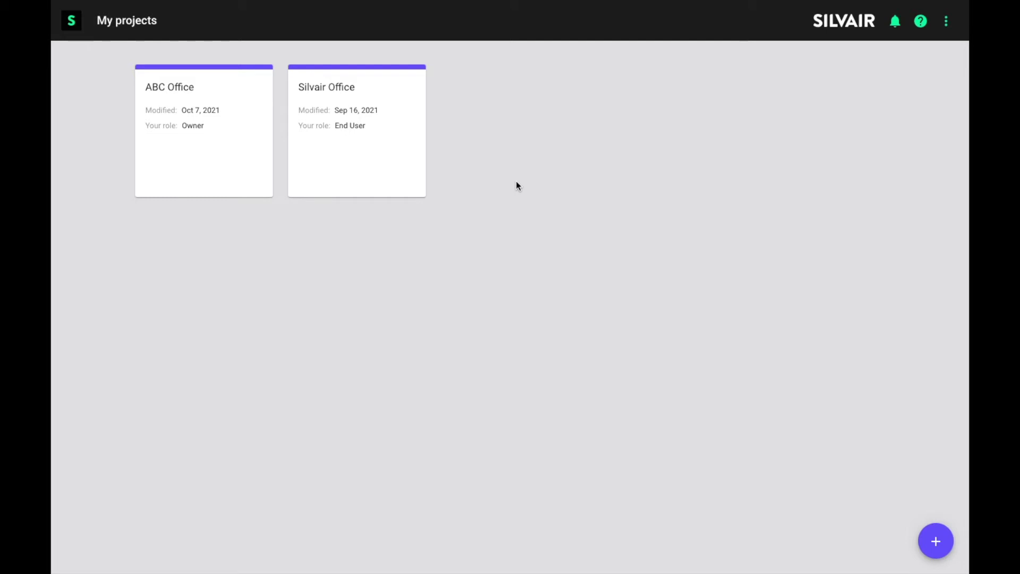
Step: Open the ABC Office project's Ground floor plan
click(166, 168)
click(218, 182)
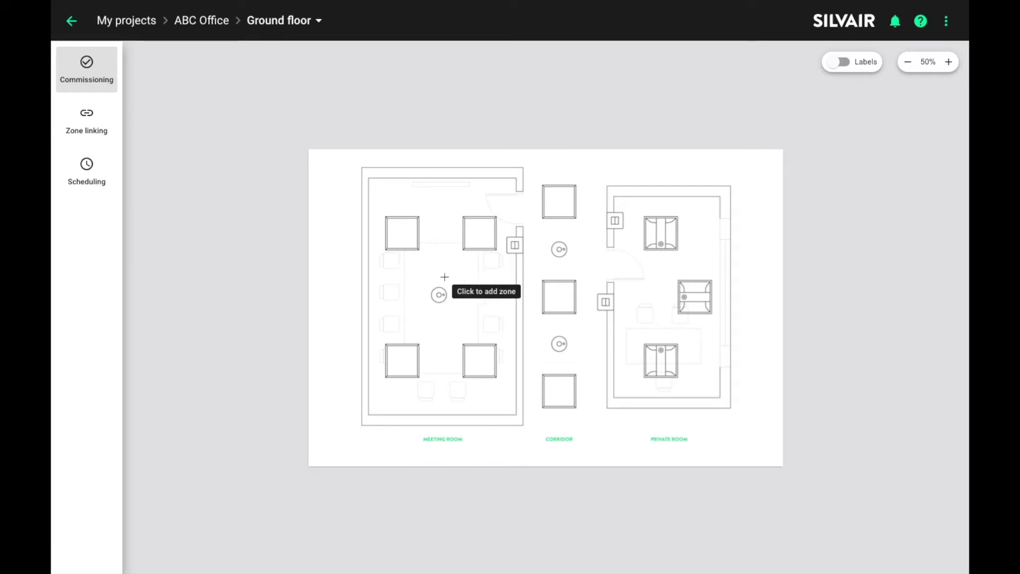
Step: Add a zone in the meeting room and name it Meeting room
click(444, 276)
click(445, 278)
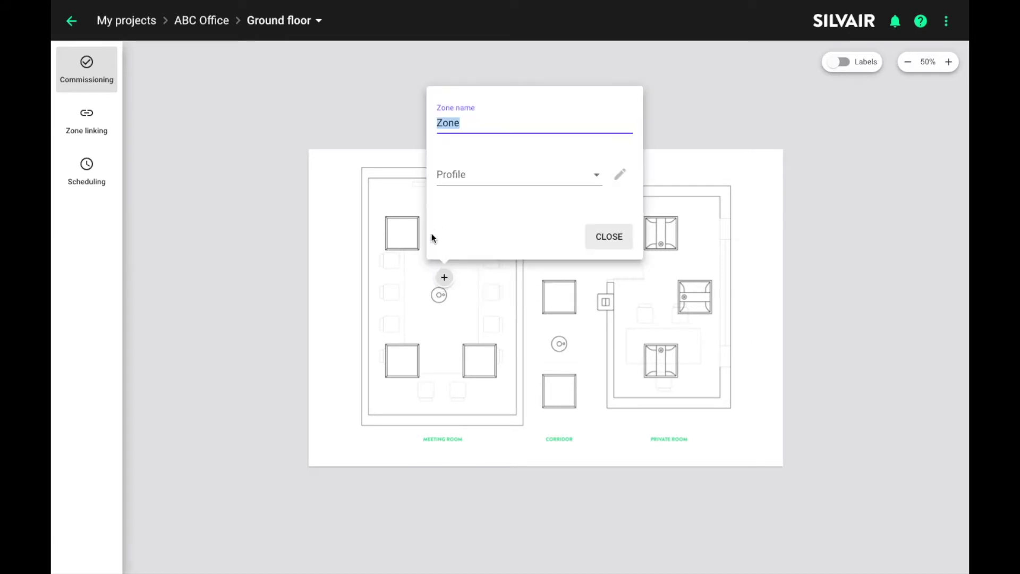
text(Meetin)
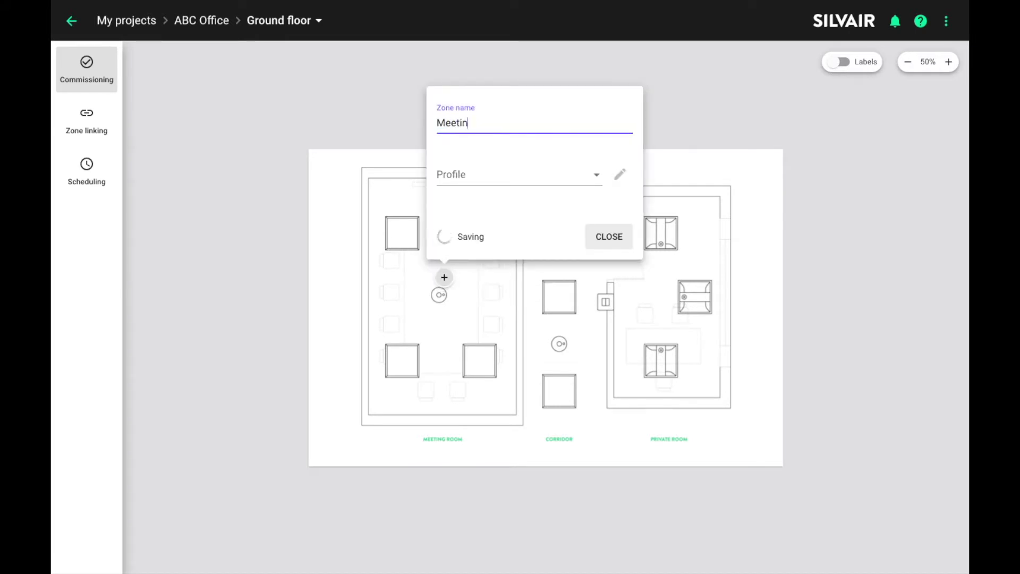
text(g room)
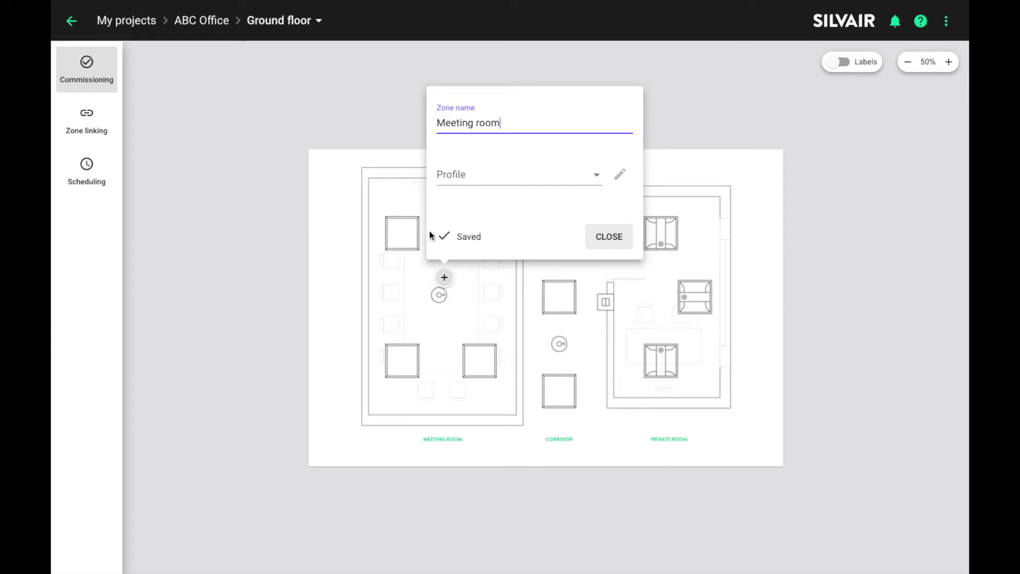
Step: Choose New profile from the zone's Profile list
click(518, 177)
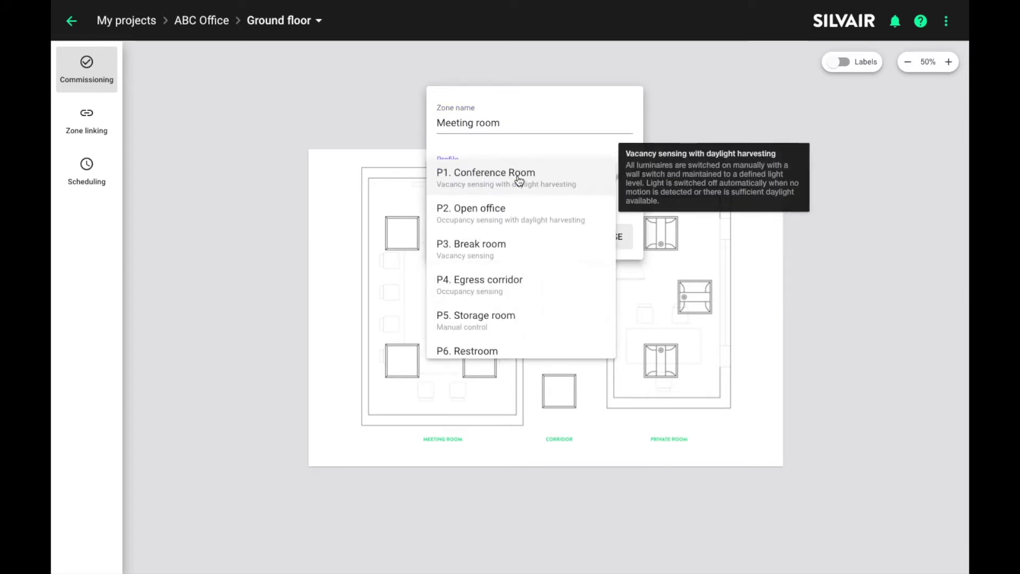
scroll(518, 242, down, 2)
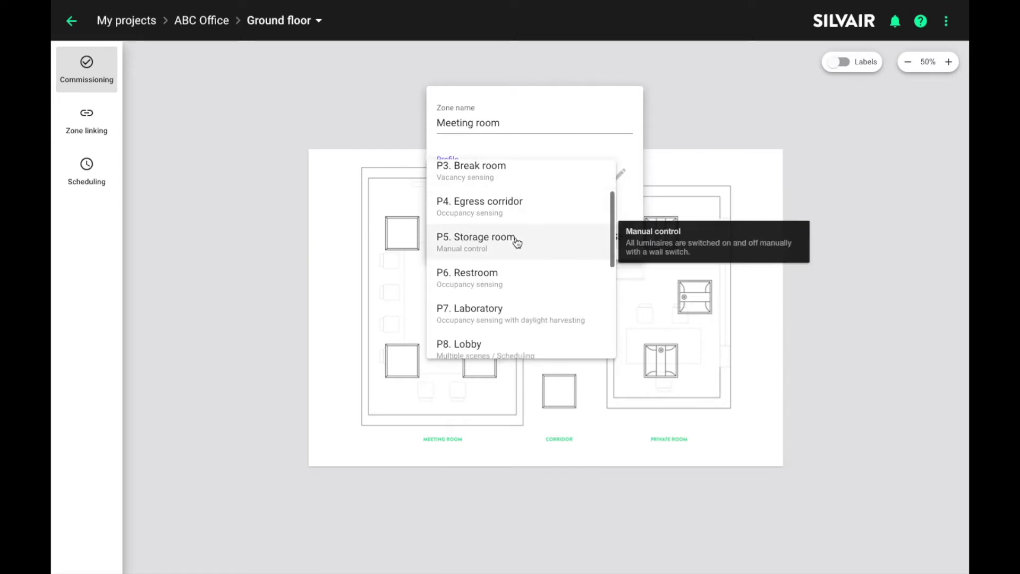
scroll(518, 241, down, 5)
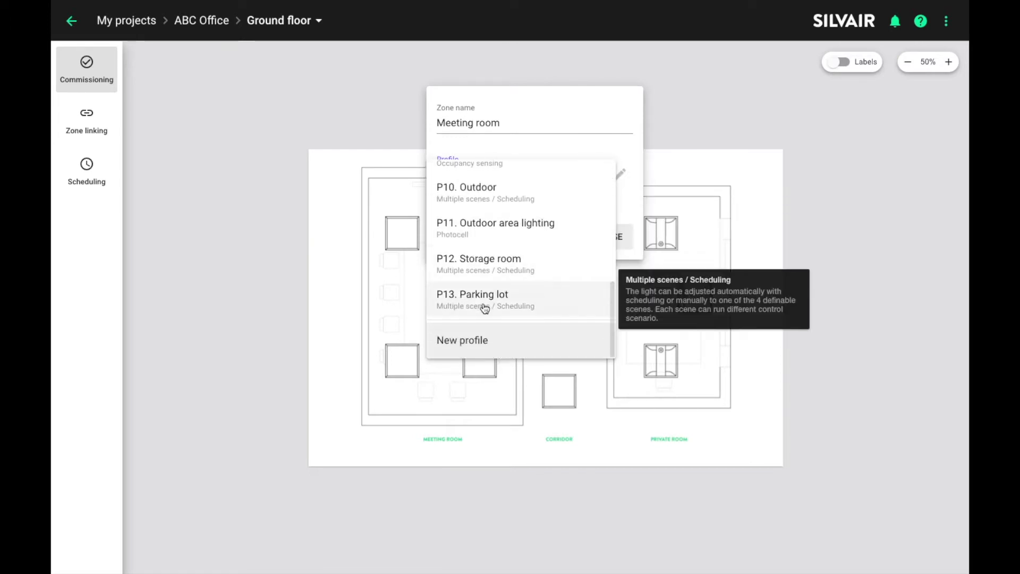
click(470, 340)
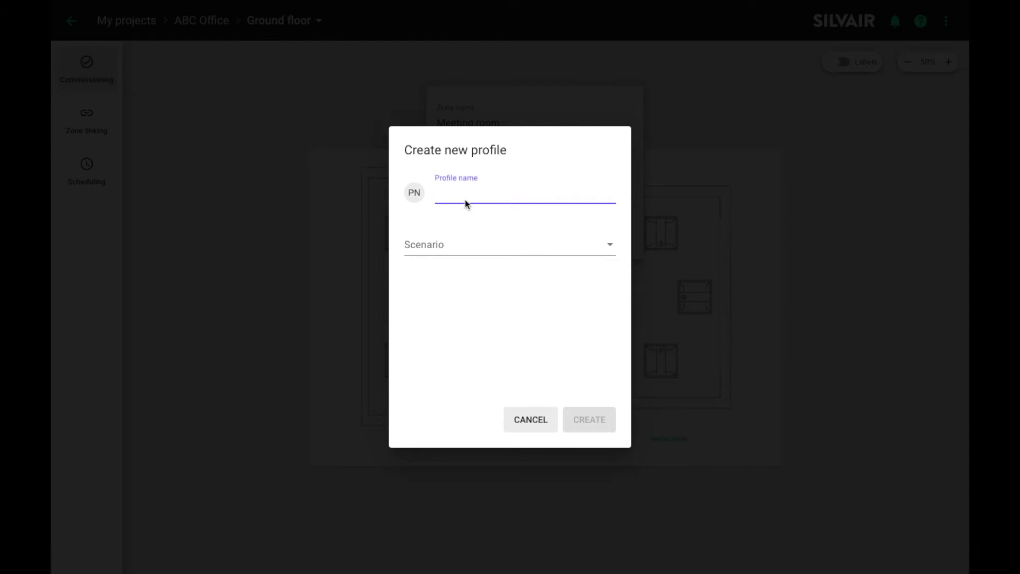
Step: Create the 'Office schedule' profile with the Multiple scenes / Scheduling scenario
text(Office schedule)
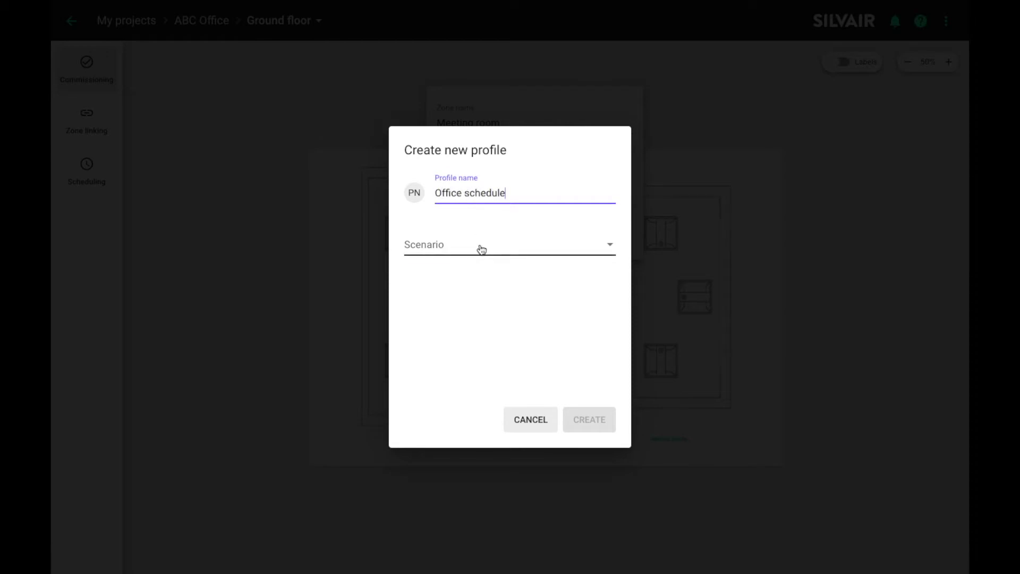
click(481, 248)
scroll(488, 342, down, 2)
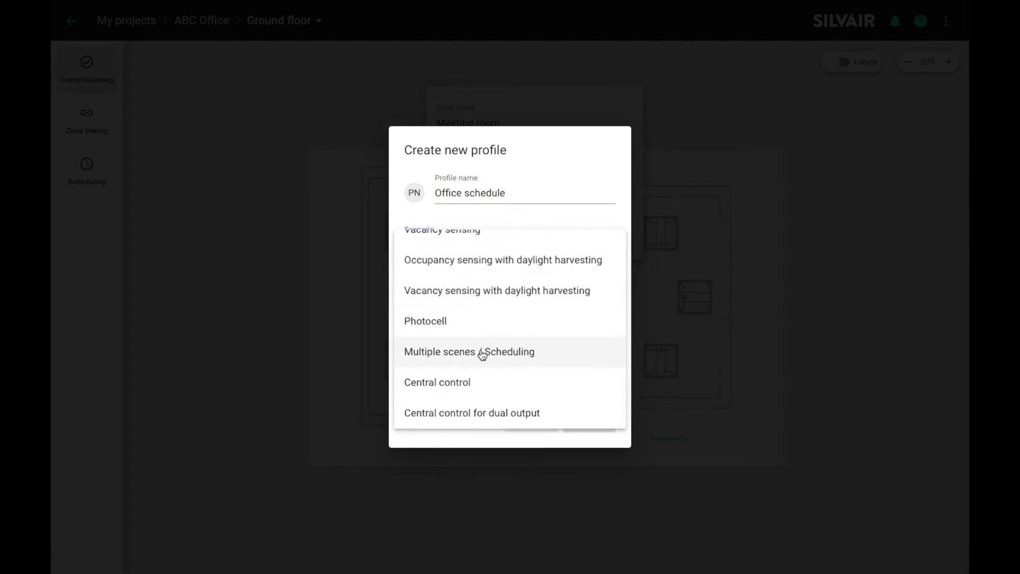
click(482, 354)
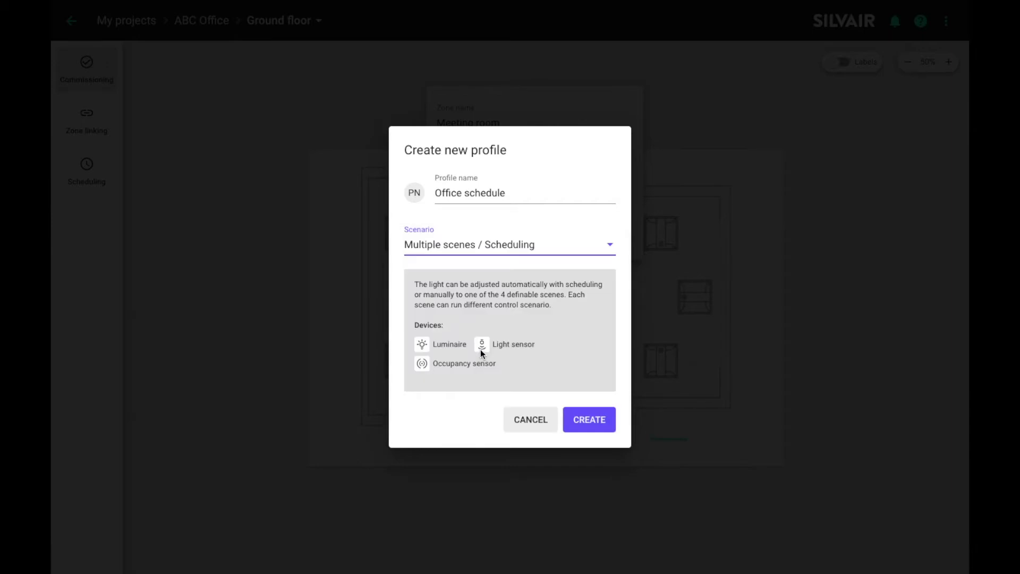
click(602, 419)
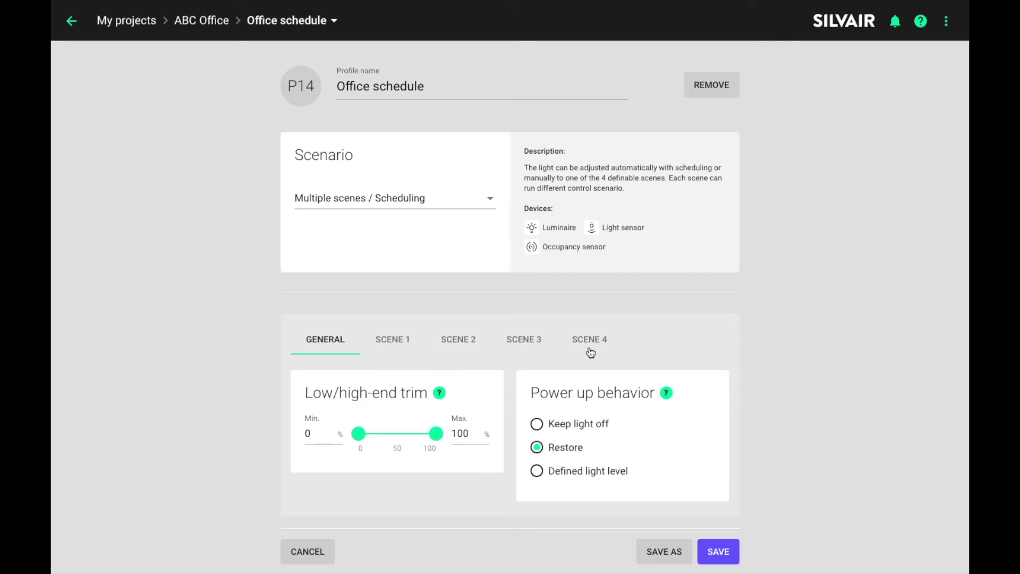
click(388, 349)
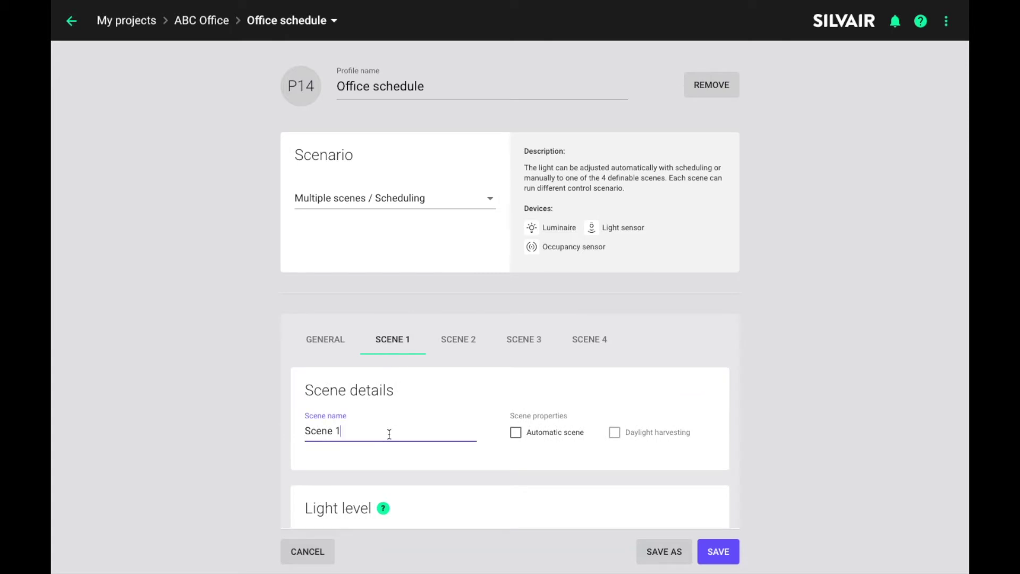
Step: Rename Scene 1 to Business hours and raise its light level to 100%
key(BackSpace)
key(BackSpace)
key(BackSpace)
key(BackSpace)
key(BackSpace)
key(BackSpace)
key(BackSpace)
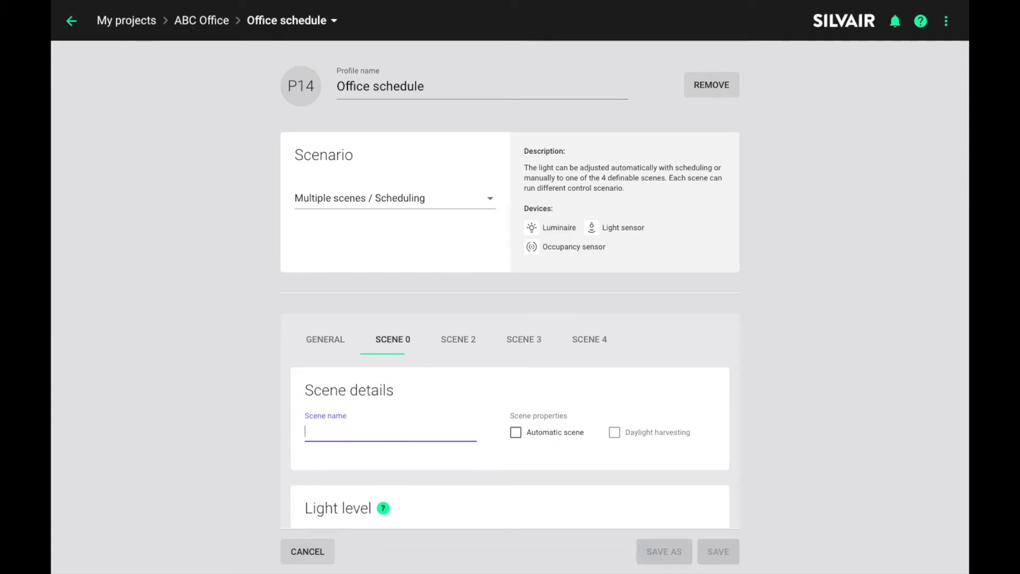
text(Business hou)
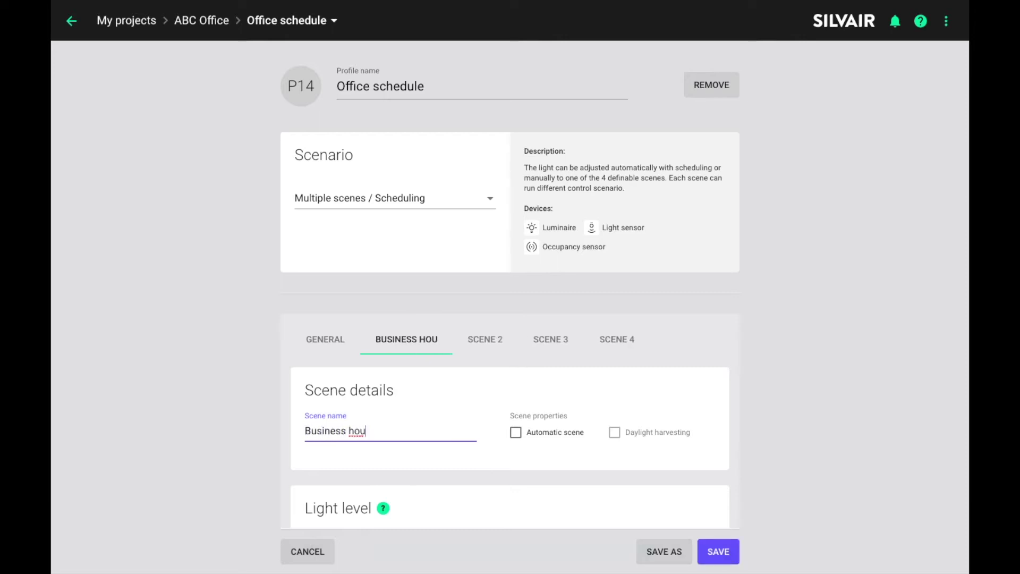
text(rs)
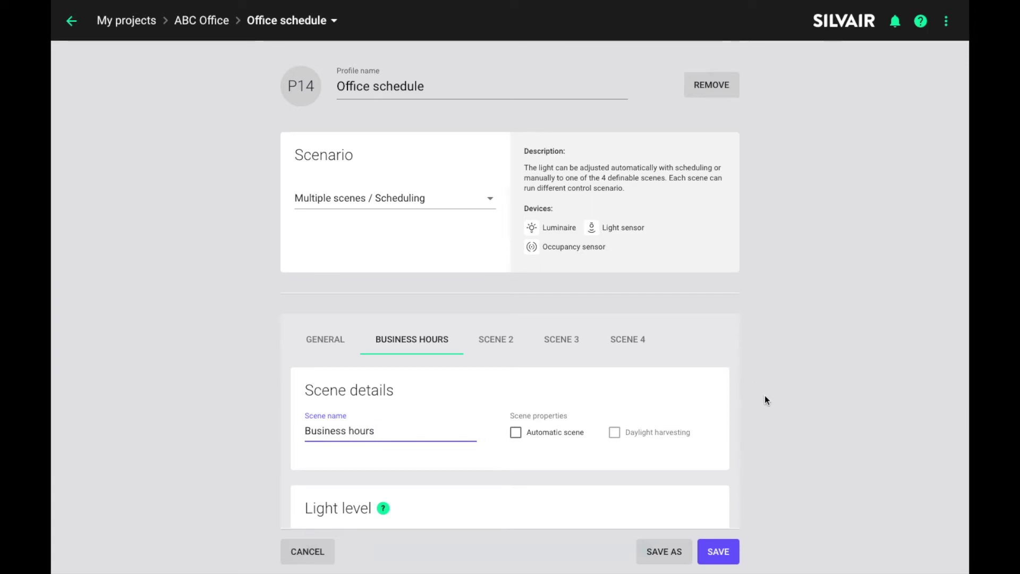
scroll(766, 395, down, 2)
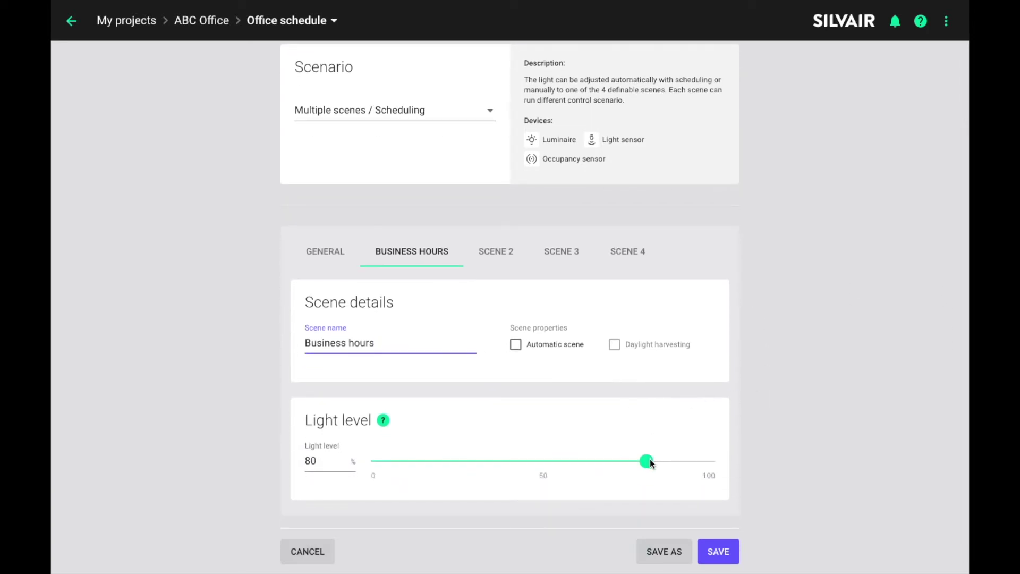
drag(647, 461, 730, 476)
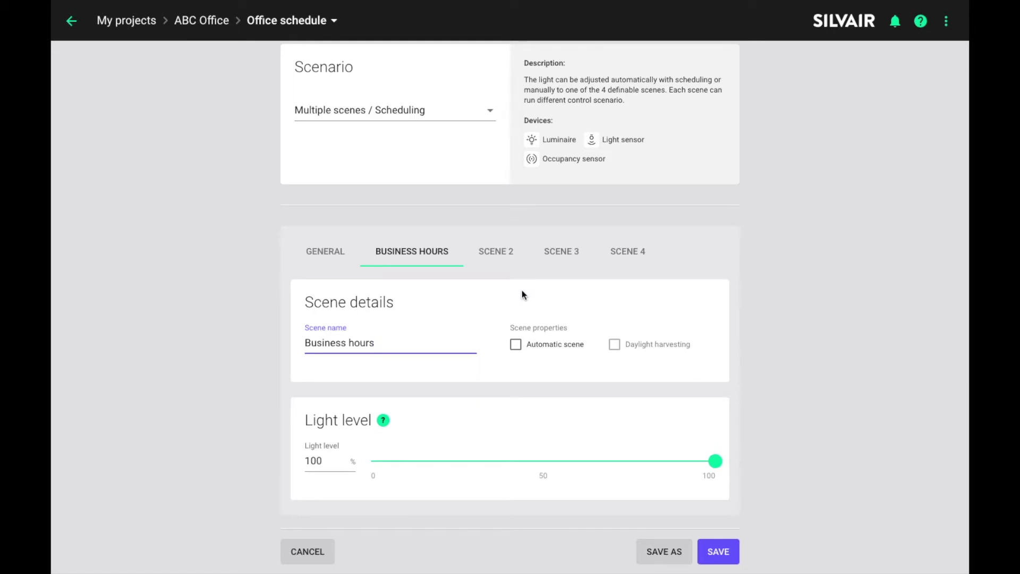
scroll(545, 309, up, 1)
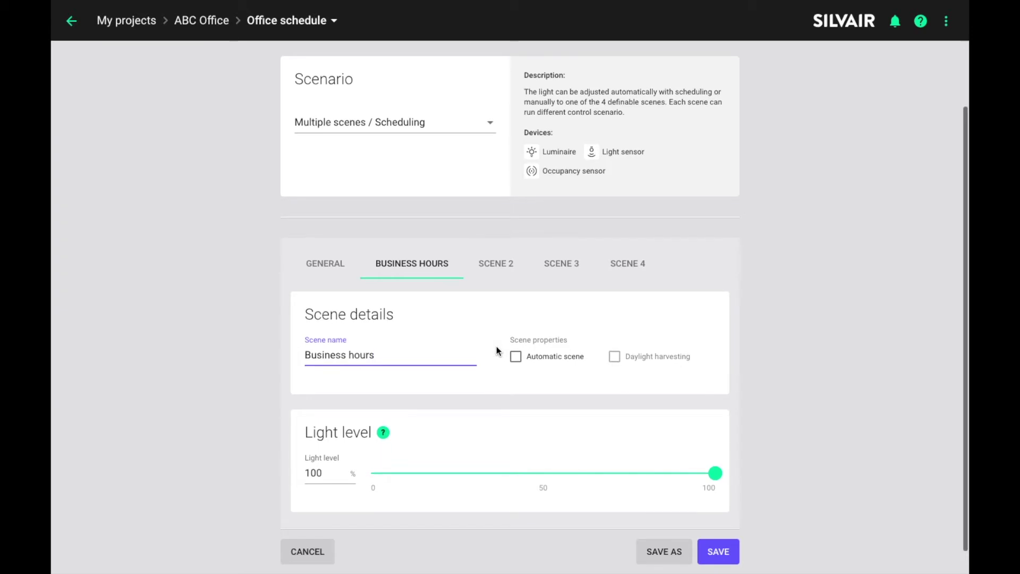
click(495, 271)
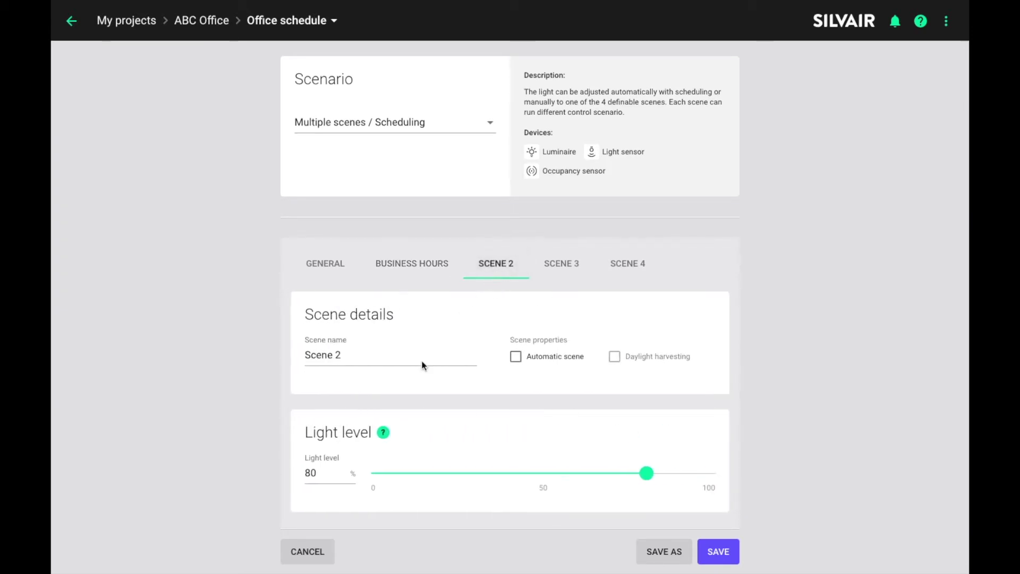
Step: Rename Scene 2 to Maintenance and lower its light level to 40%
click(419, 357)
key(BackSpace)
key(BackSpace)
key(BackSpace)
key(BackSpace)
key(BackSpace)
key(BackSpace)
key(BackSpace)
text(Maintenan)
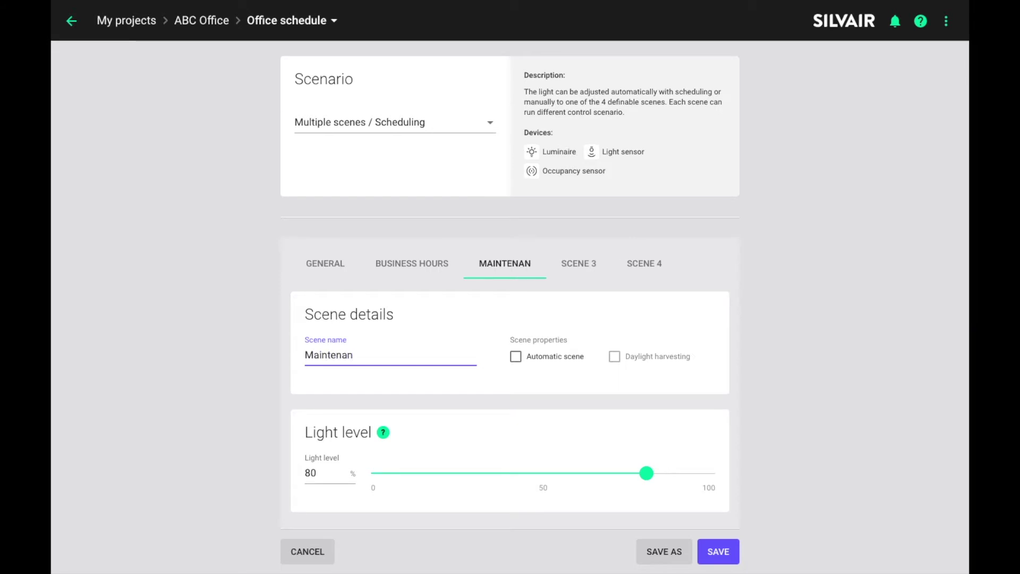
text(ce)
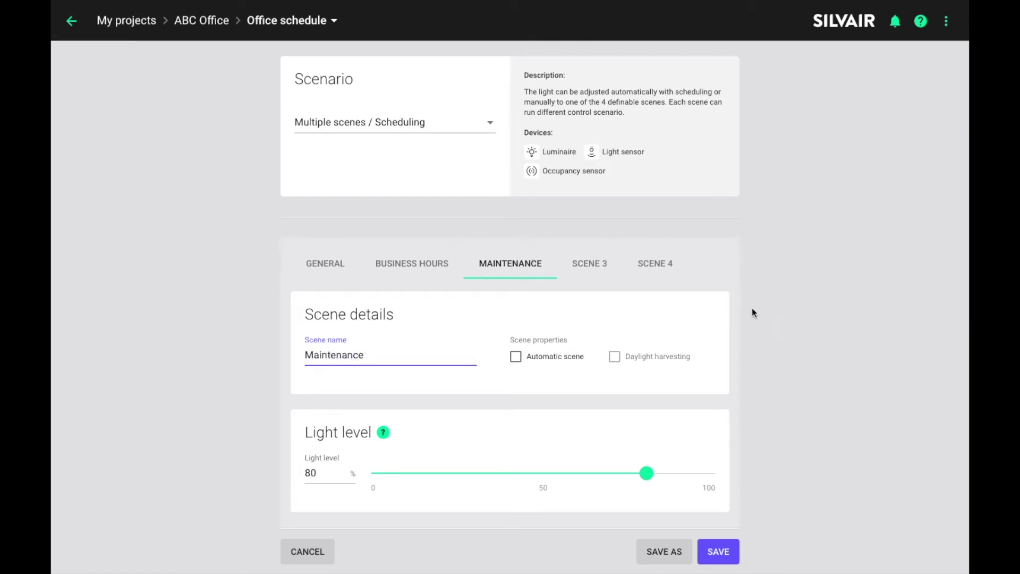
scroll(753, 308, down, 1)
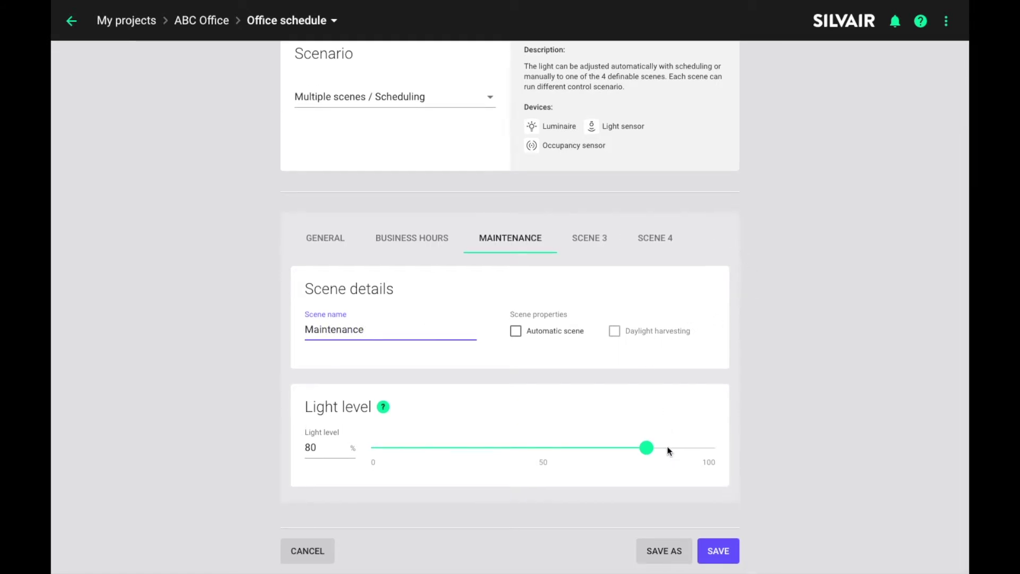
drag(648, 449, 534, 455)
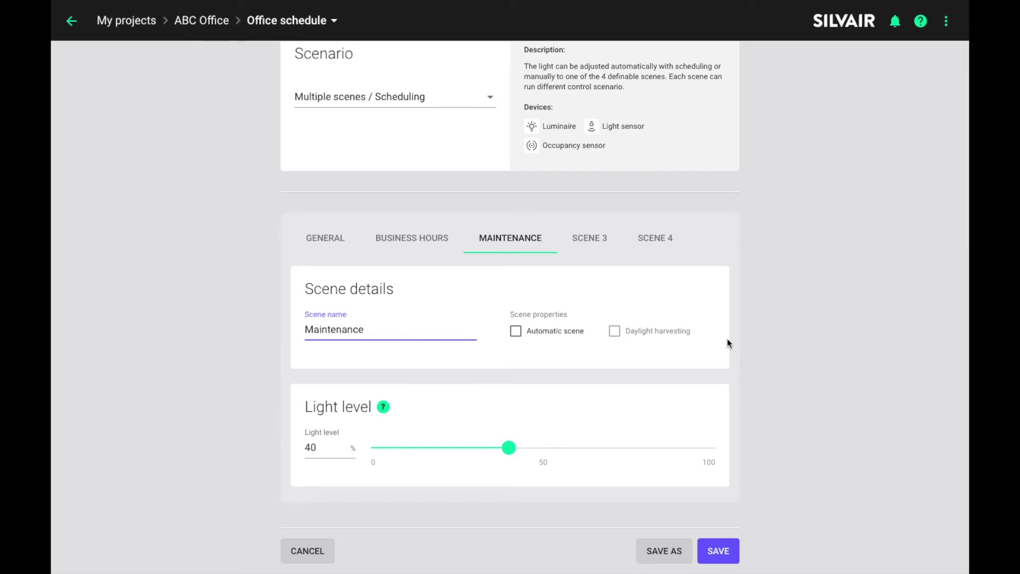
Step: Rename Scene 3 to OFF at 0% light level and save the Office schedule profile
click(574, 248)
click(420, 326)
key(BackSpace)
key(BackSpace)
key(BackSpace)
key(BackSpace)
key(BackSpace)
key(BackSpace)
key(BackSpace)
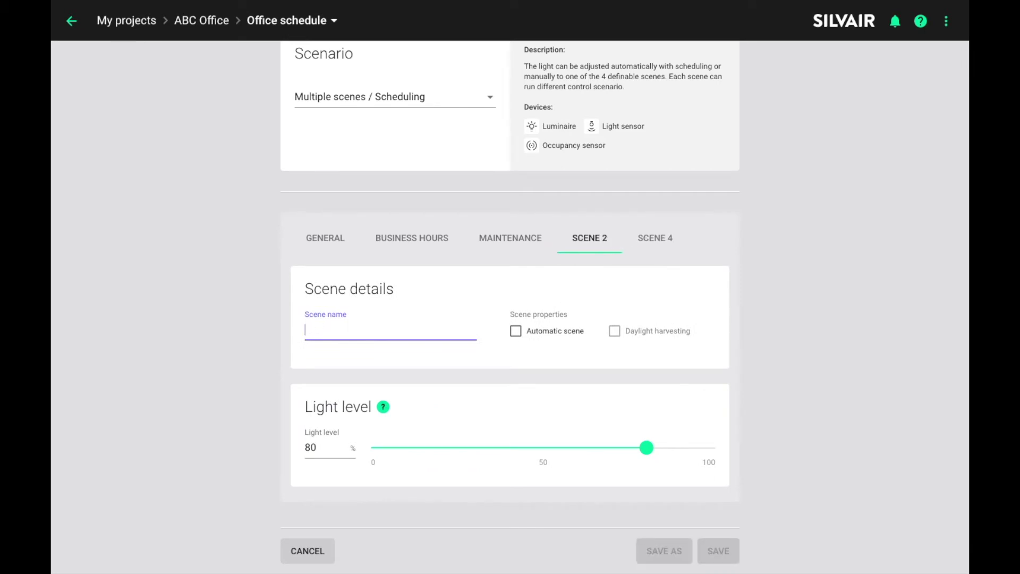
text(OFF)
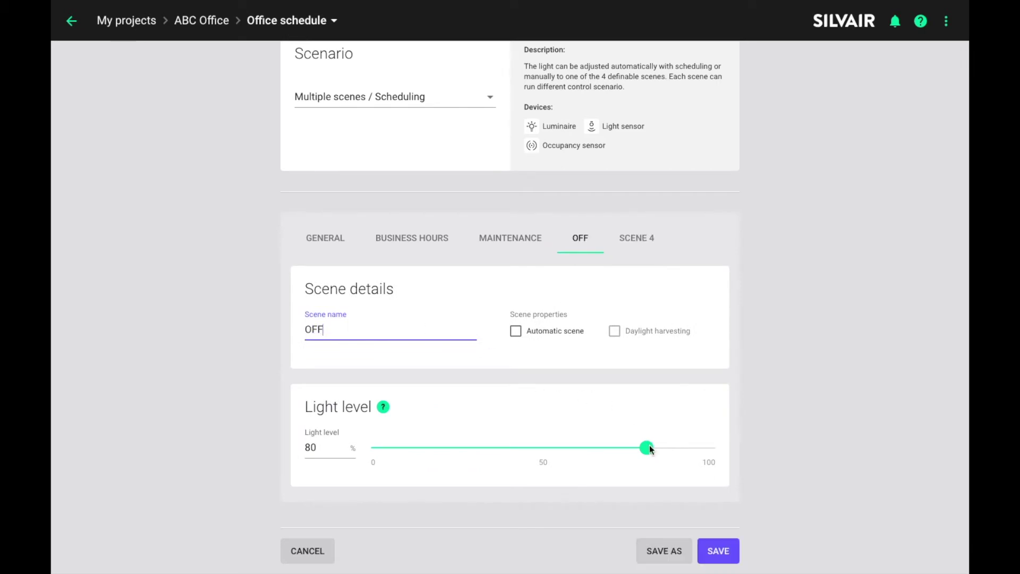
drag(646, 448, 330, 450)
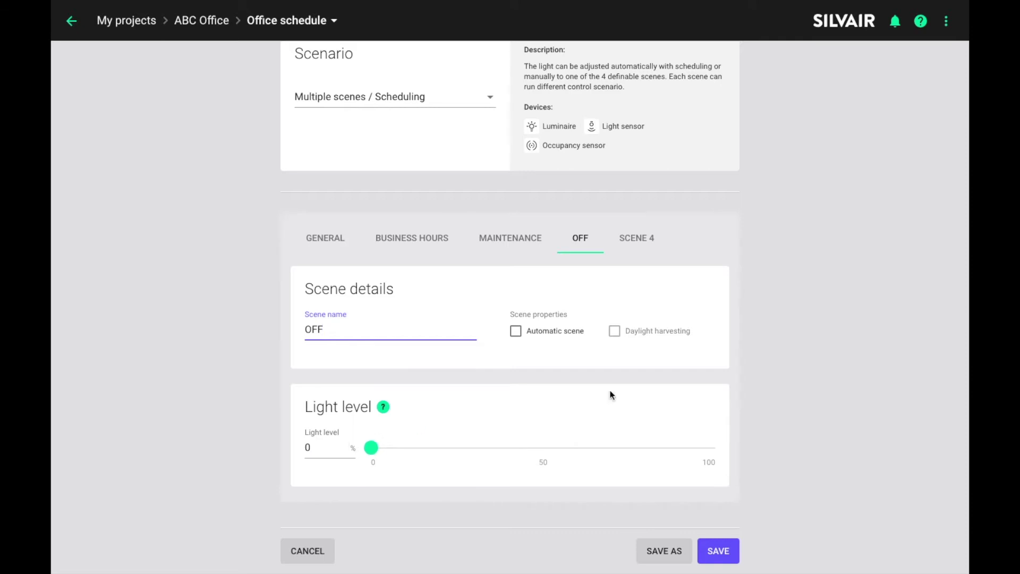
click(724, 551)
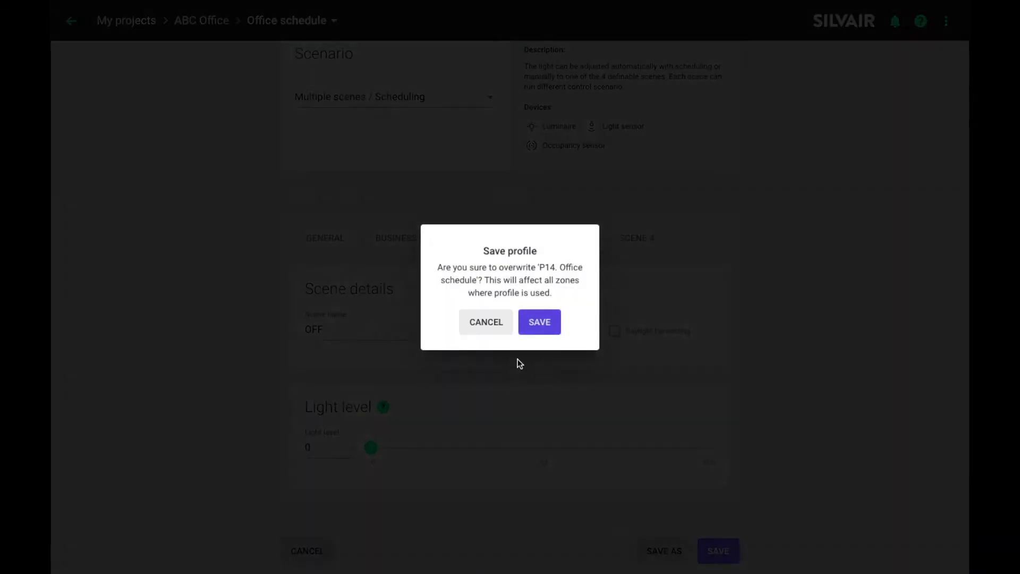
click(532, 333)
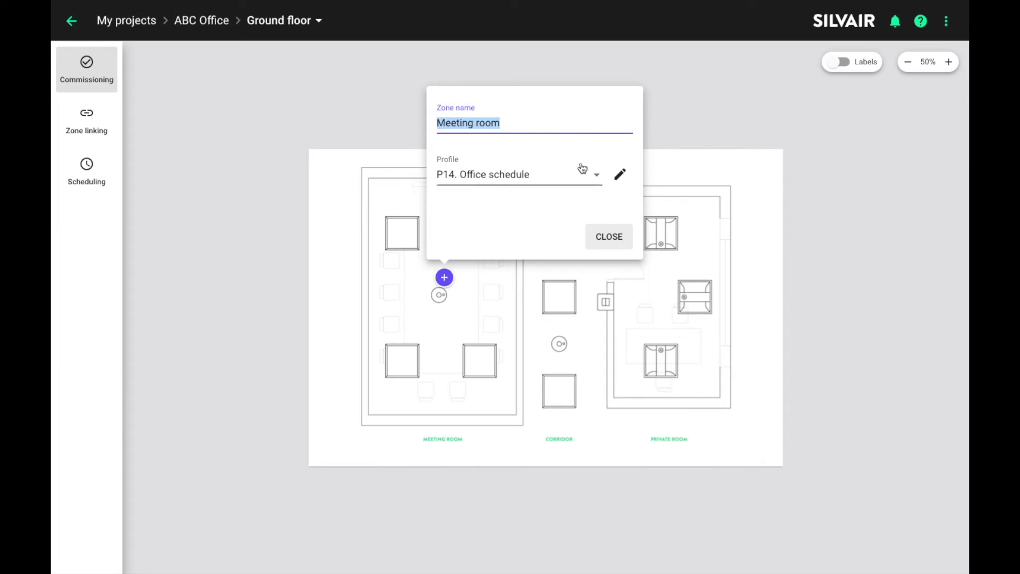
Step: Close the Meeting room zone popup to return to the Ground floor plan
click(602, 239)
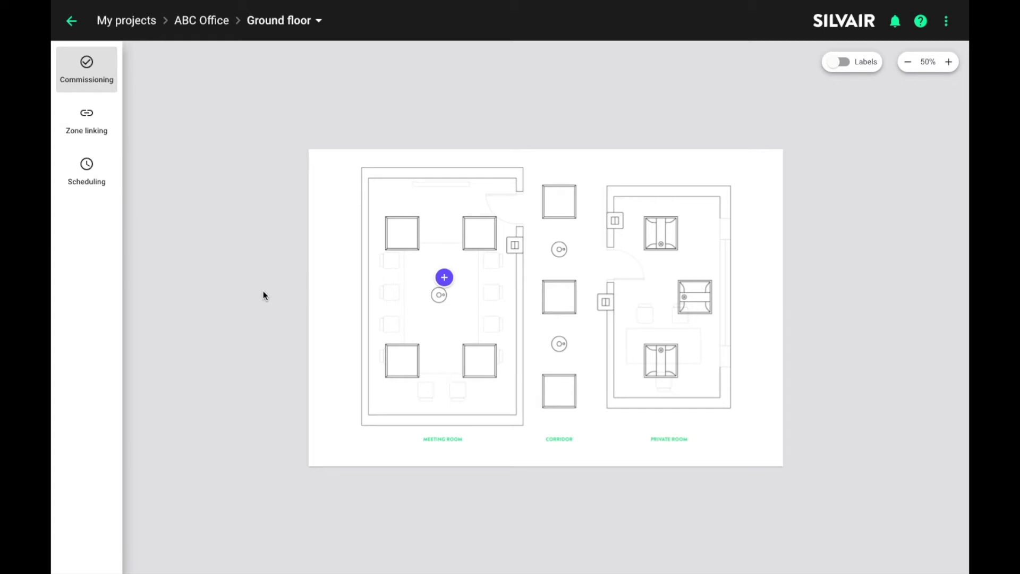
Step: Remove the existing Evening and Morning events from Scheduling
click(100, 185)
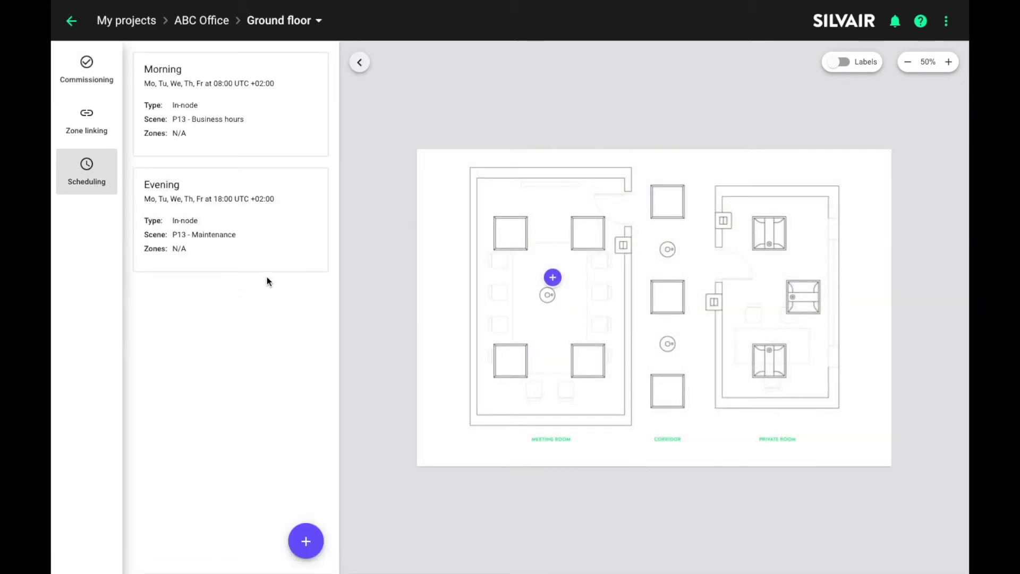
mouse_move(282, 242)
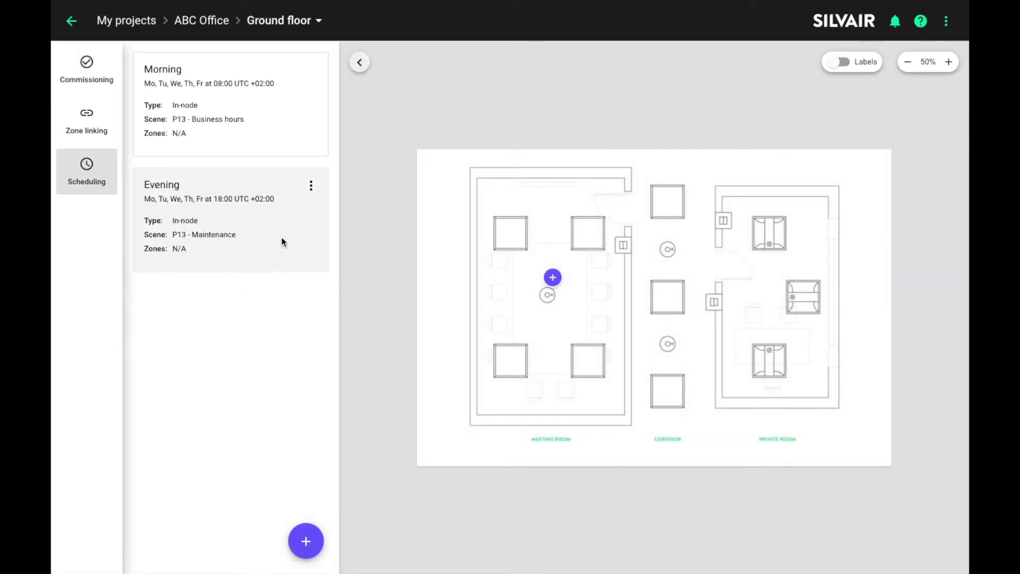
click(311, 185)
click(314, 197)
click(545, 303)
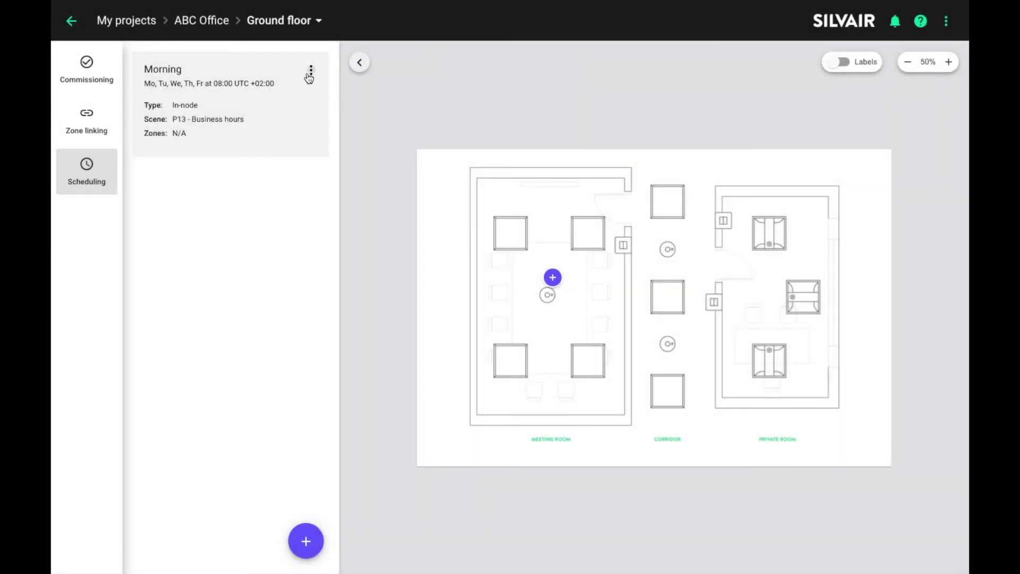
click(311, 71)
click(308, 78)
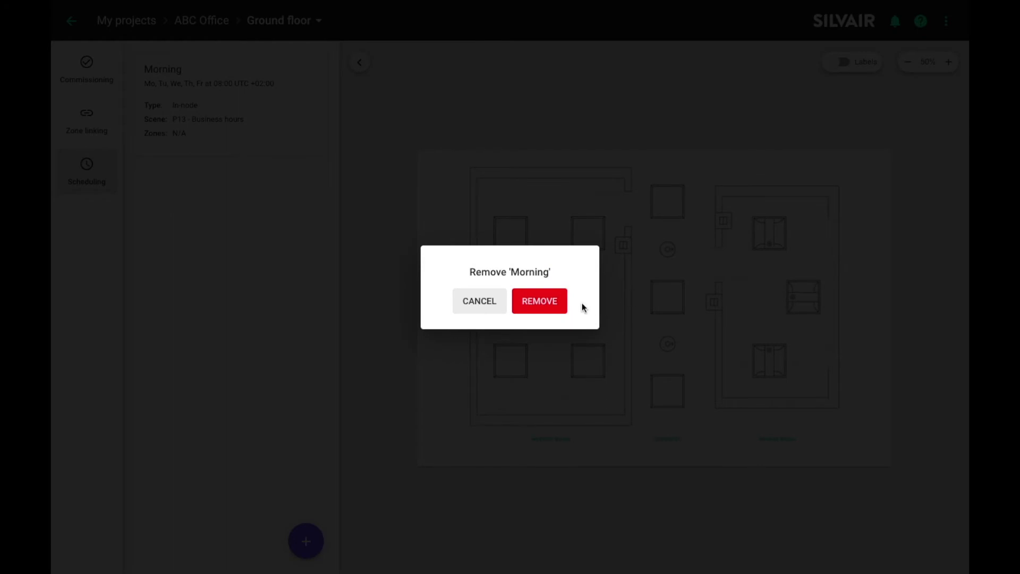
click(565, 302)
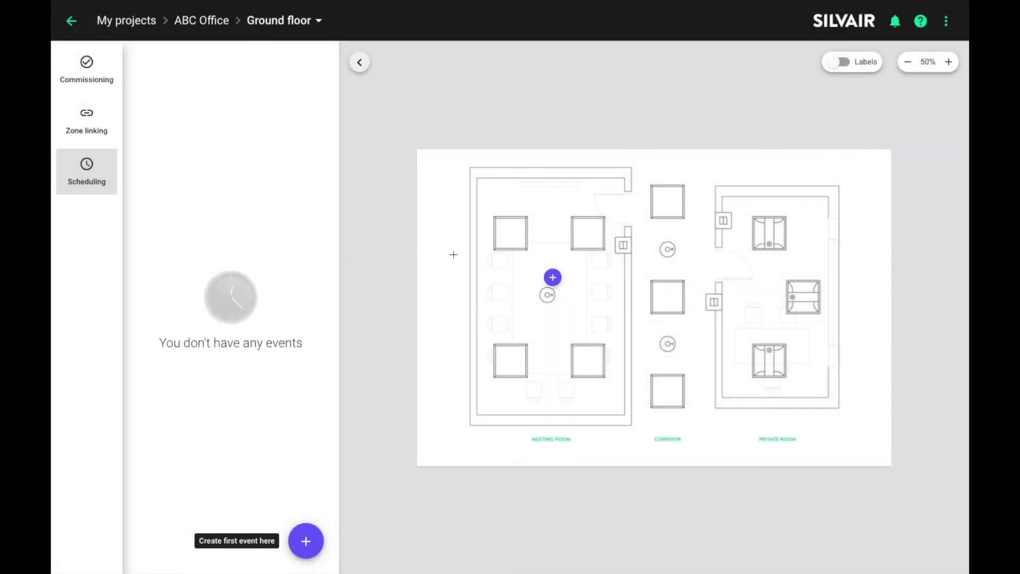
Step: Start a new scheduling event of the In-node type
click(300, 543)
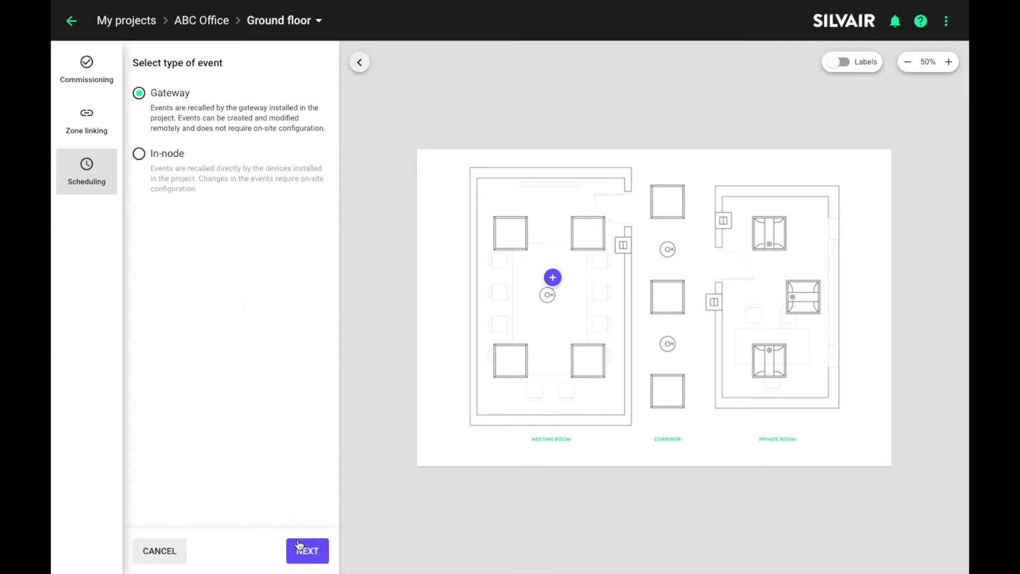
click(138, 157)
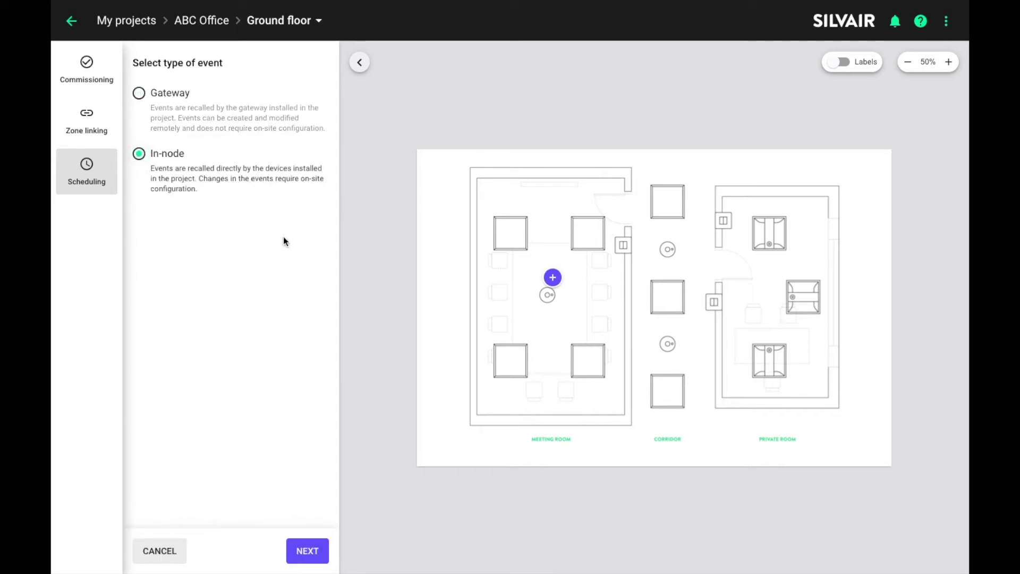
click(317, 556)
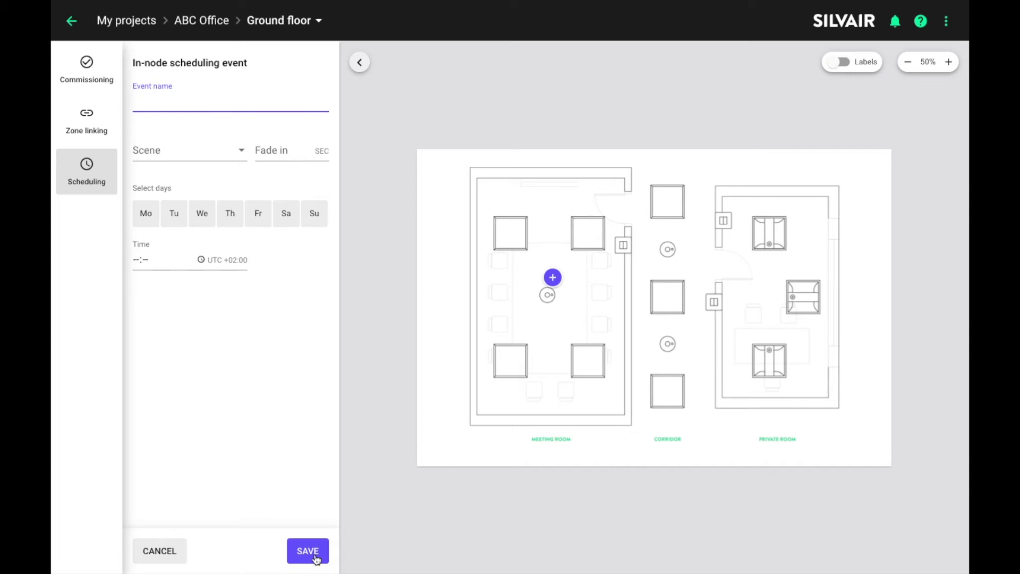
Step: Name the in-node event Morning and select Office schedule's Business hours scene
text(Morning)
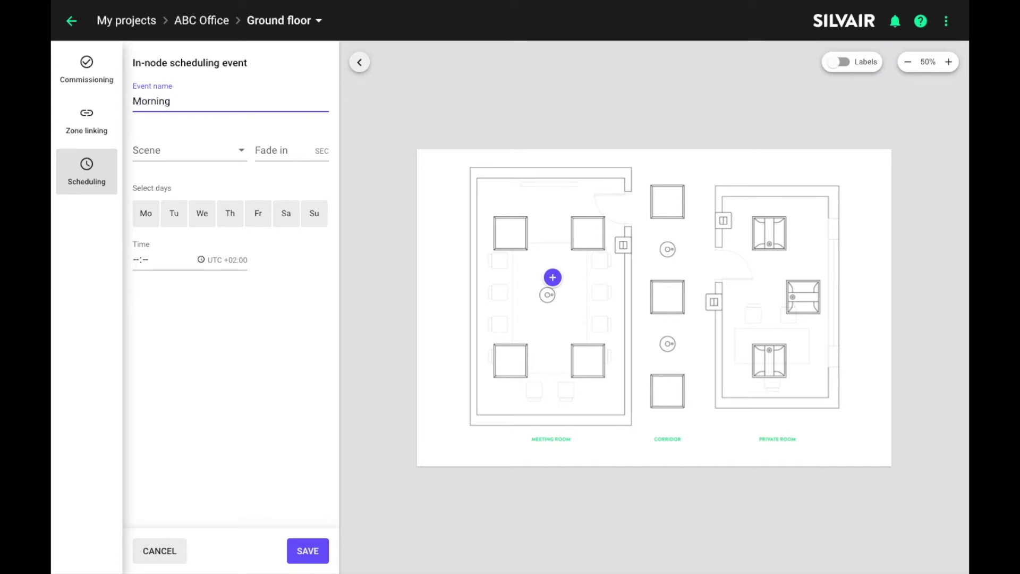
click(218, 161)
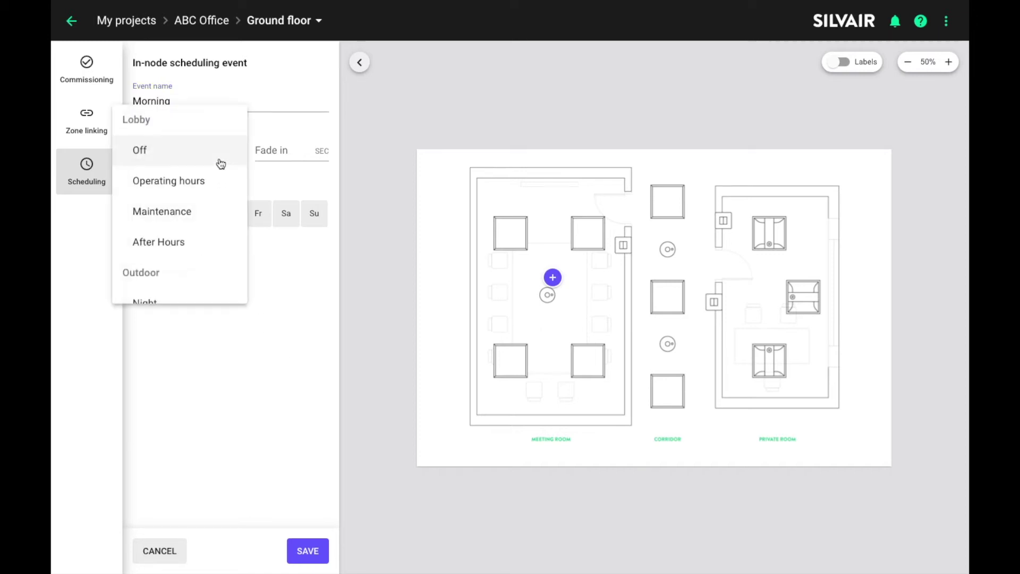
scroll(214, 227, down, 7)
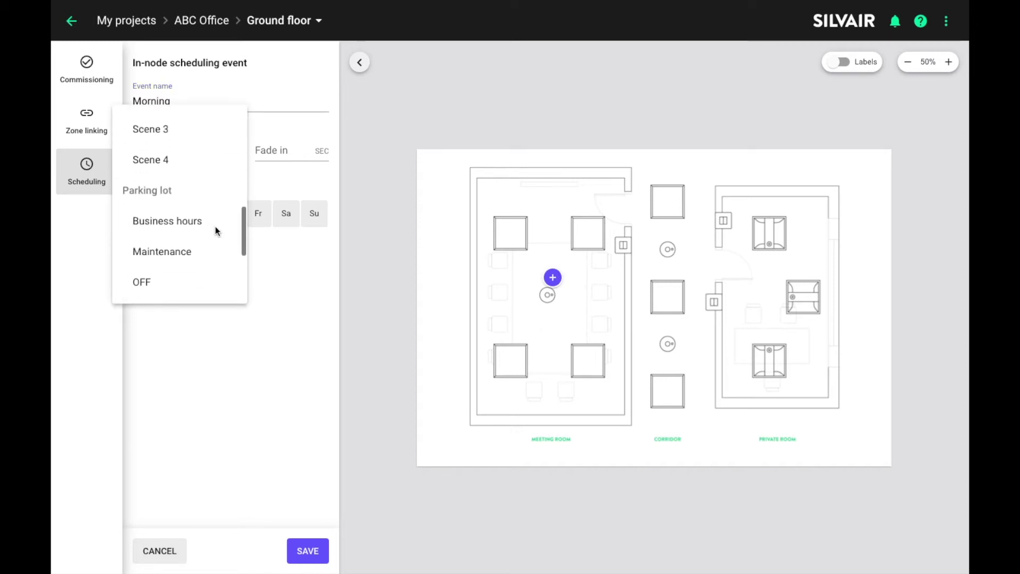
scroll(216, 228, down, 2)
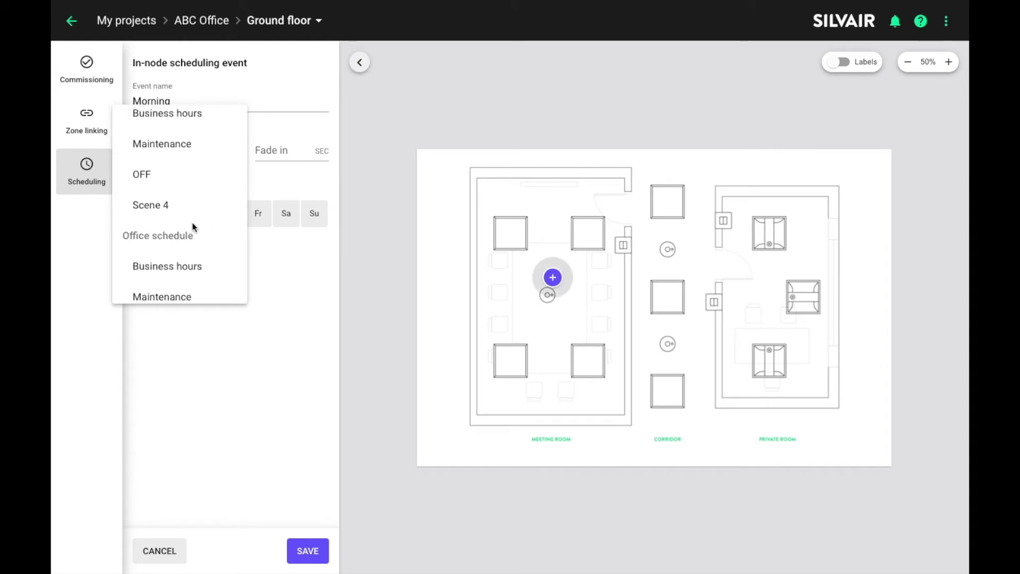
scroll(193, 227, down, 2)
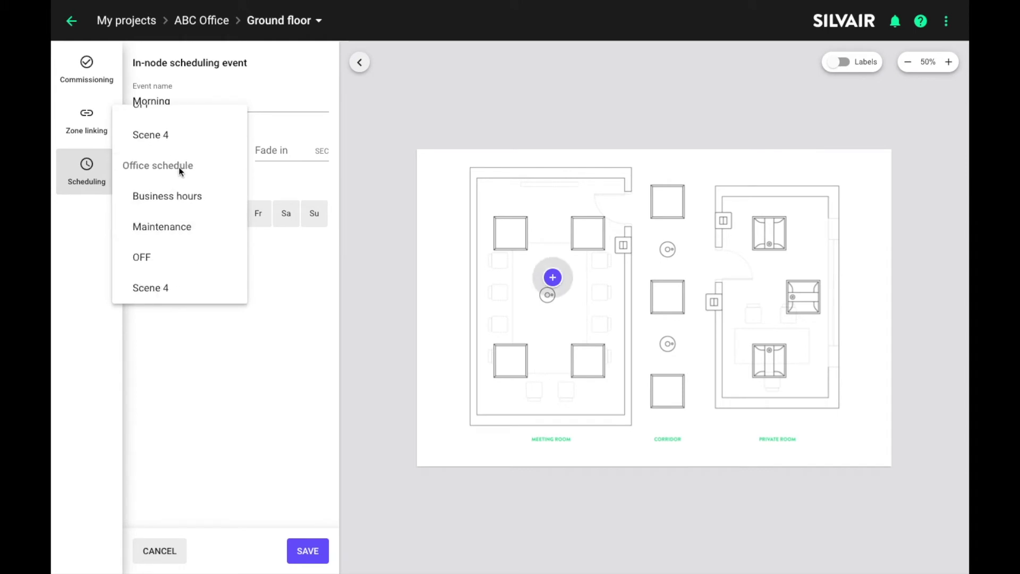
click(168, 197)
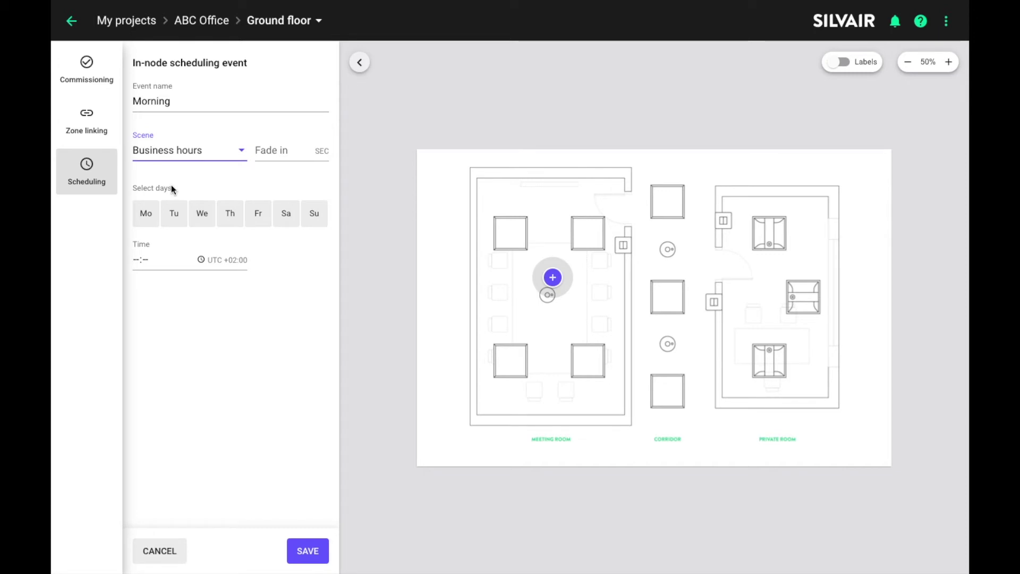
click(182, 160)
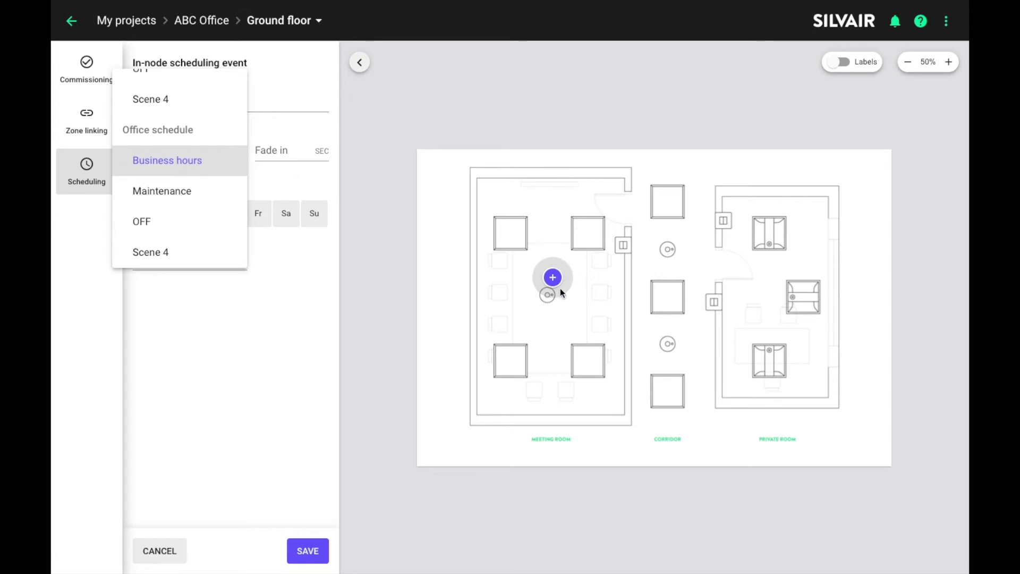
click(171, 173)
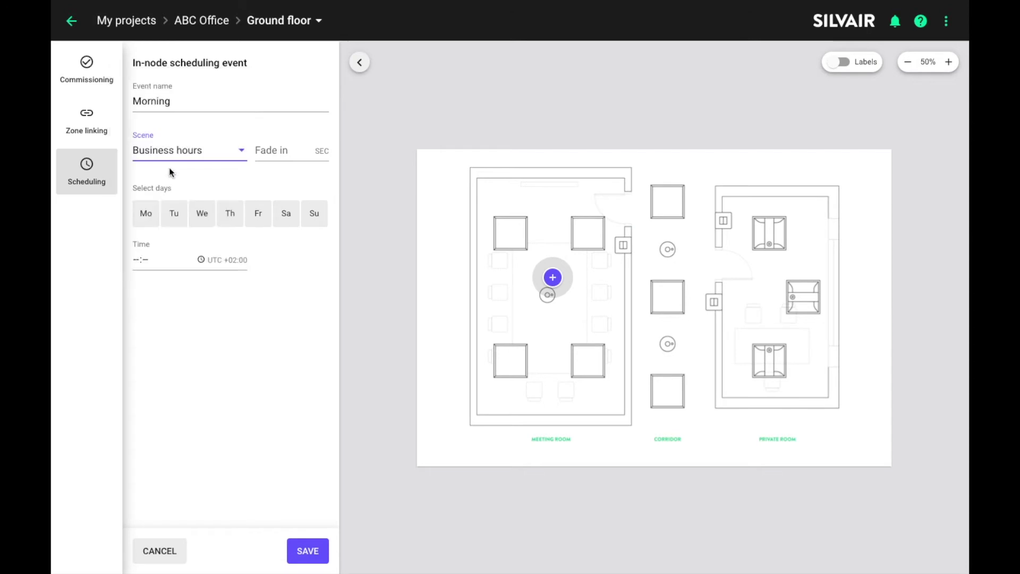
Step: Set the Morning event's fade-in time to 2 and its days to Monday–Friday
click(260, 162)
text(2)
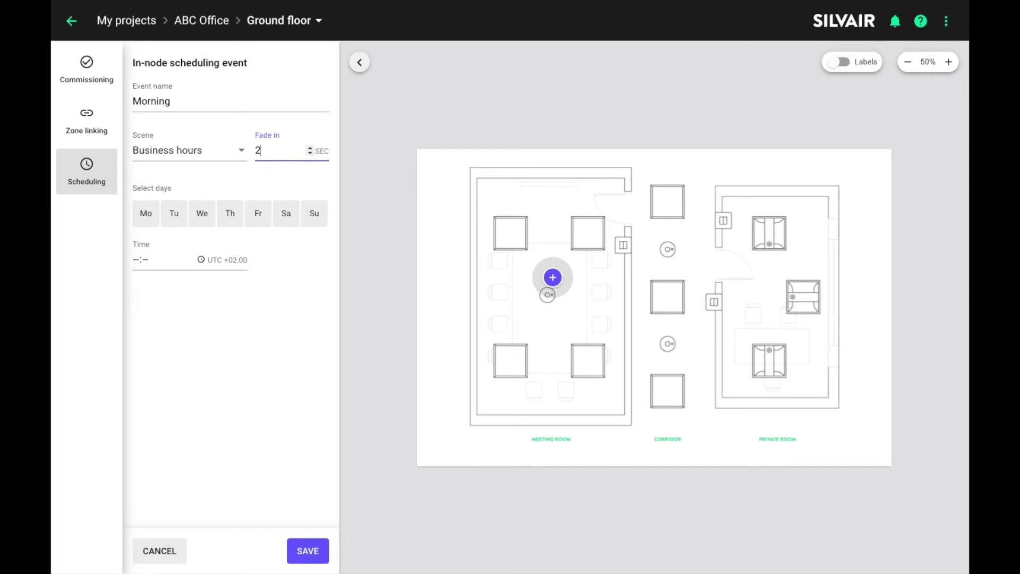
click(151, 219)
click(176, 218)
click(209, 218)
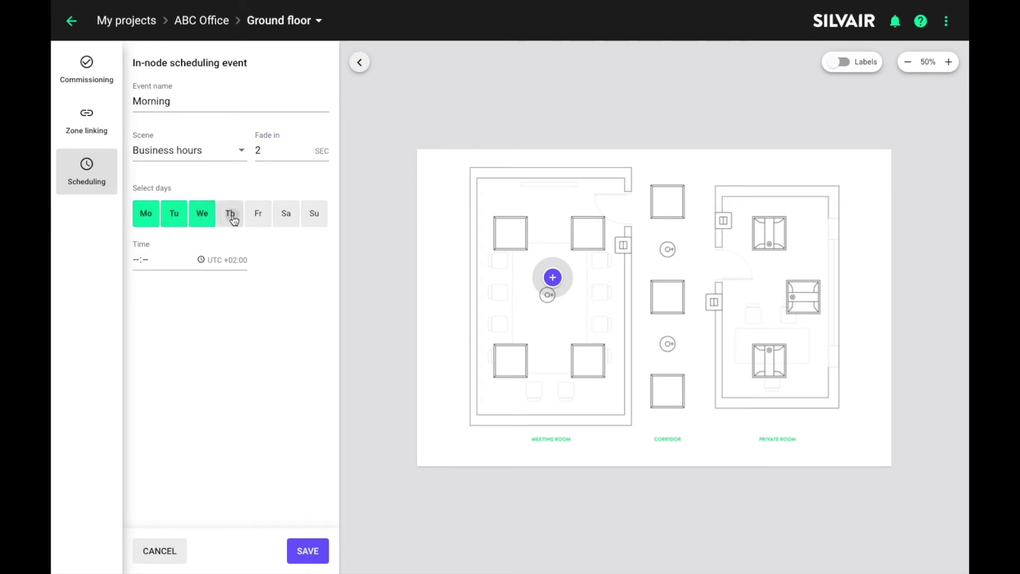
click(230, 214)
click(258, 215)
Step: Set the start time to 08:00 and save the Morning event
click(137, 260)
text(08:00)
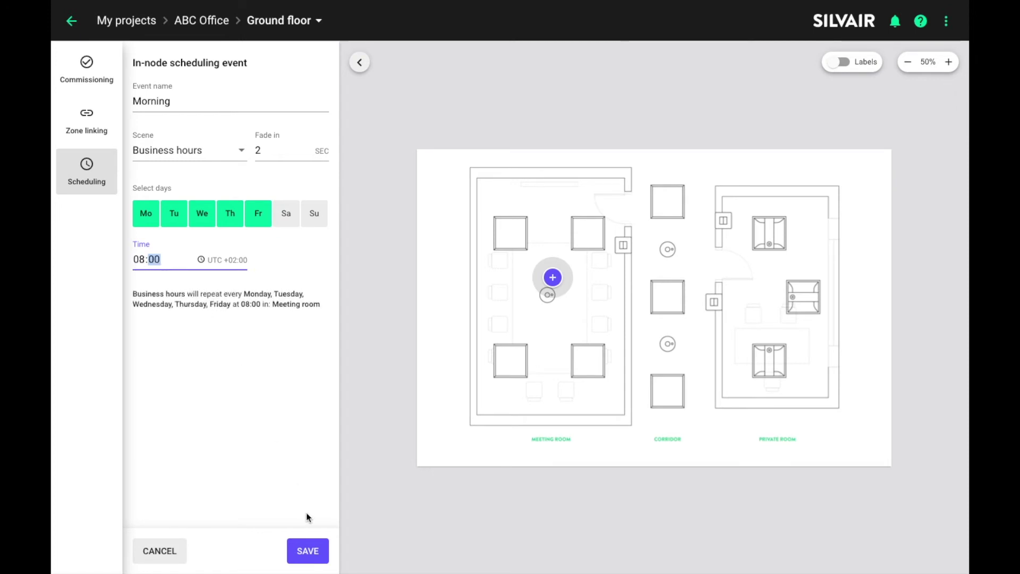
click(315, 559)
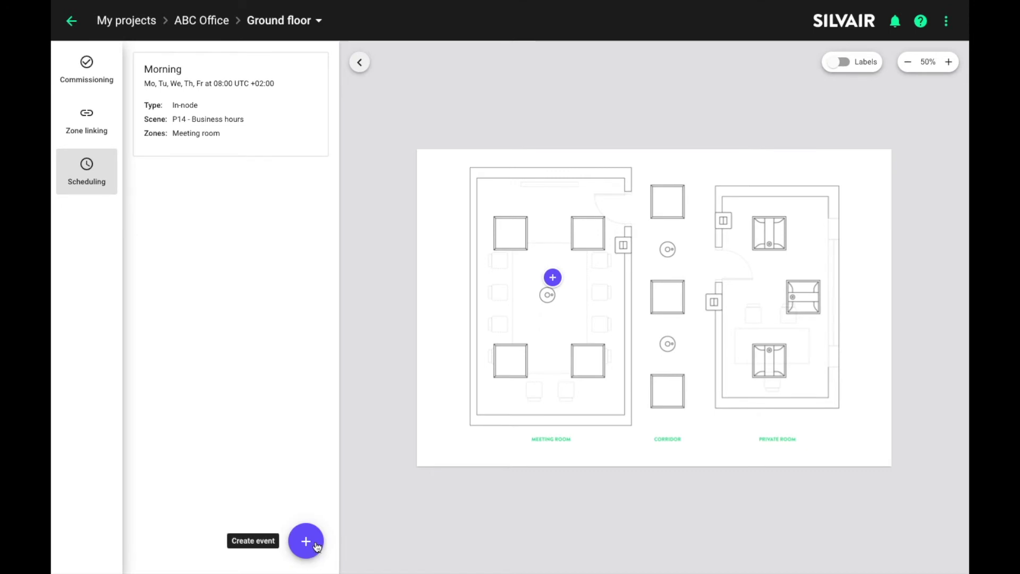
click(315, 543)
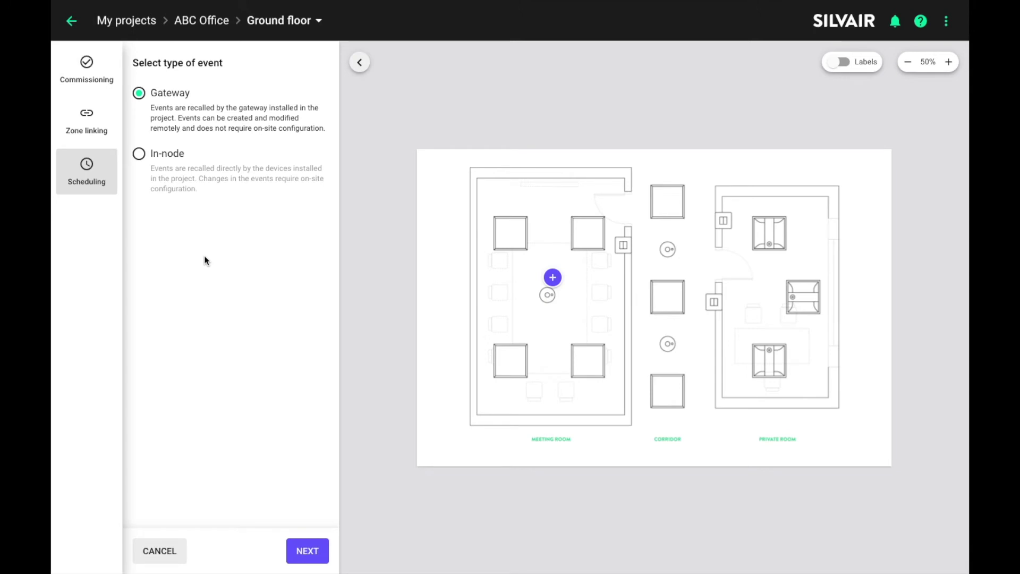
Step: Create an in-node event named Evening recalling the Maintenance scene with a 2-second fade-in
click(139, 154)
click(309, 553)
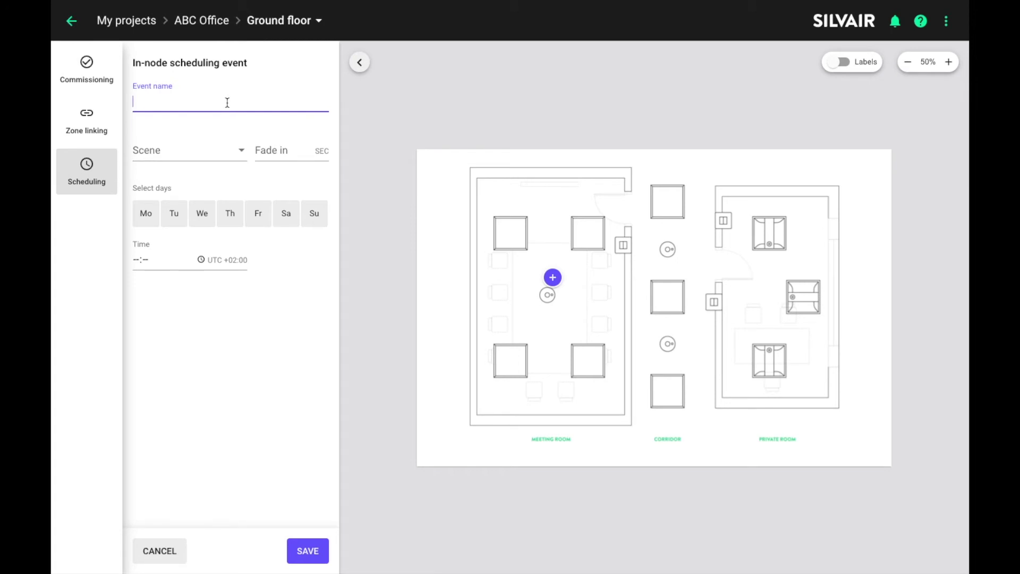
text(Evening)
click(217, 152)
scroll(196, 254, down, 3)
click(201, 230)
click(265, 153)
text(1)
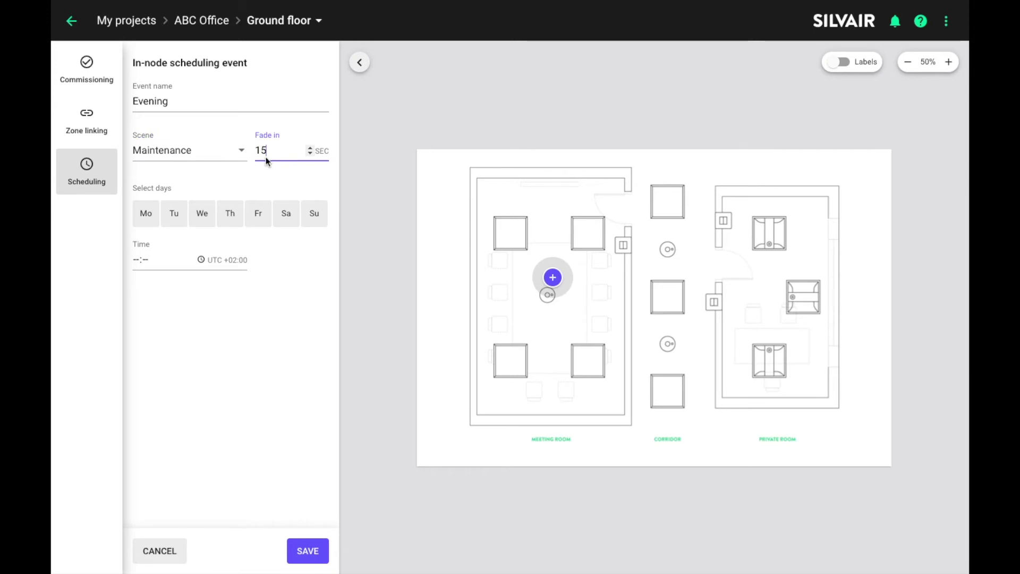
key(BackSpace)
text(2)
Step: Schedule the Evening event for Monday to Friday at 18:00 and save it
click(147, 212)
click(182, 217)
click(213, 215)
click(226, 216)
click(258, 218)
click(136, 266)
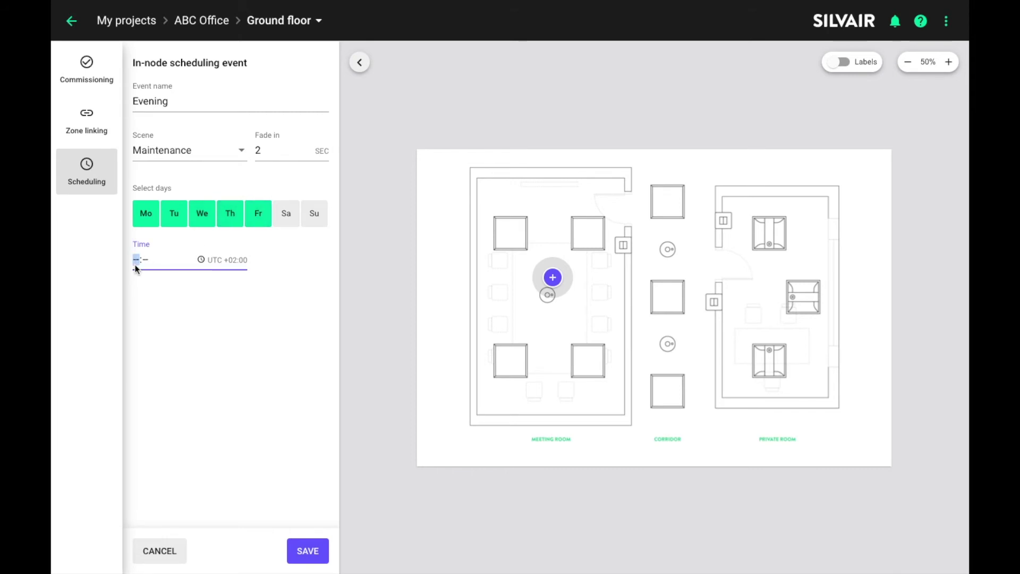
text(18:00)
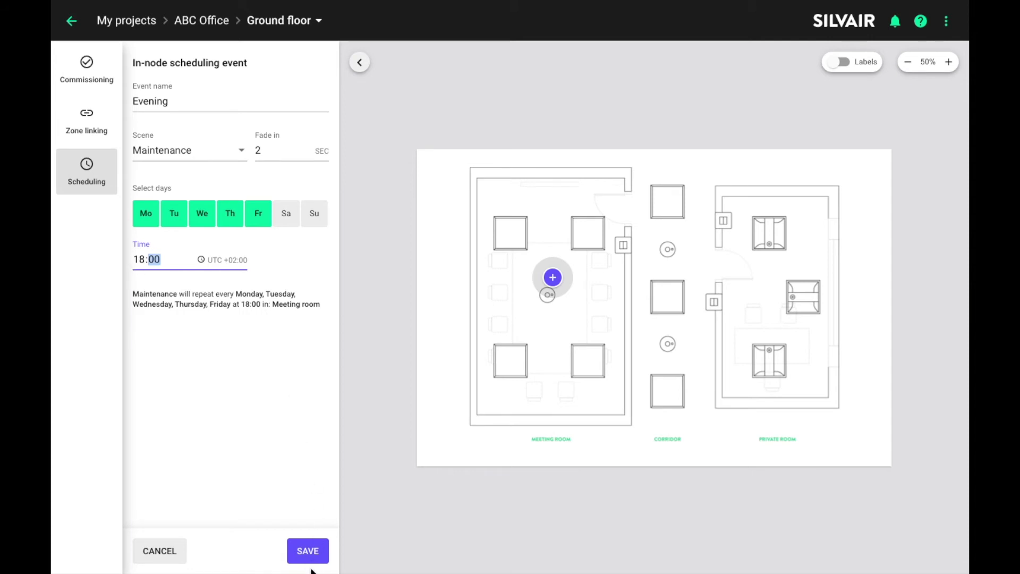
mouse_move(310, 572)
click(308, 555)
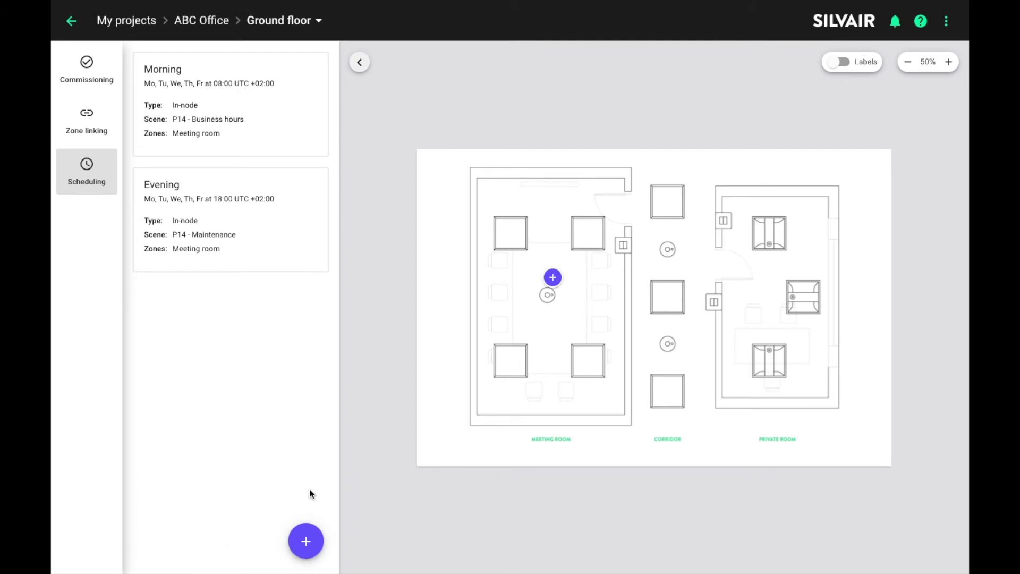
click(306, 550)
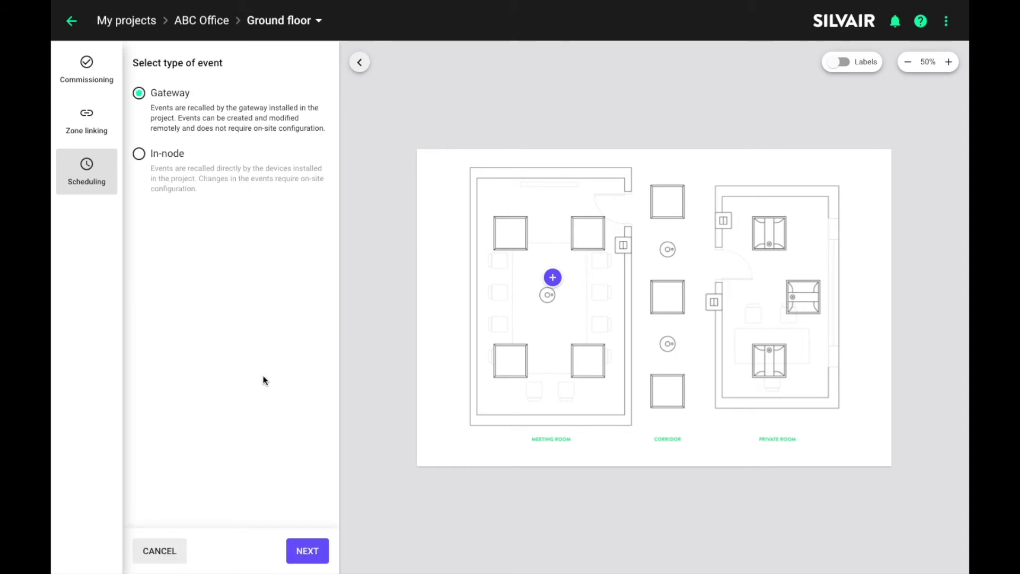
Step: Create an in-node event named Night using the Office schedule OFF scene with 0 fade-in
click(139, 155)
click(307, 559)
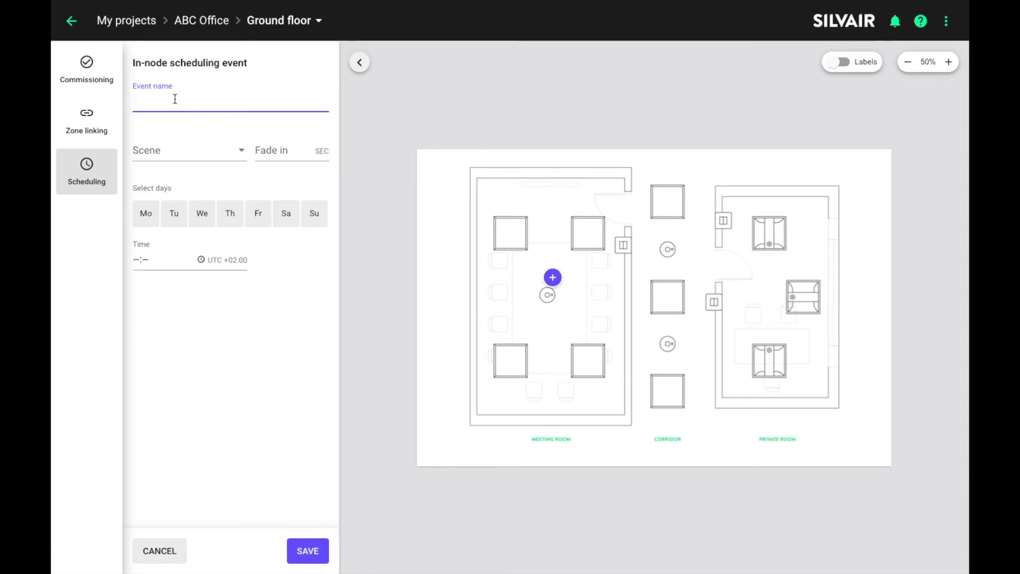
text(Night)
click(148, 159)
scroll(149, 162, down, 5)
click(138, 255)
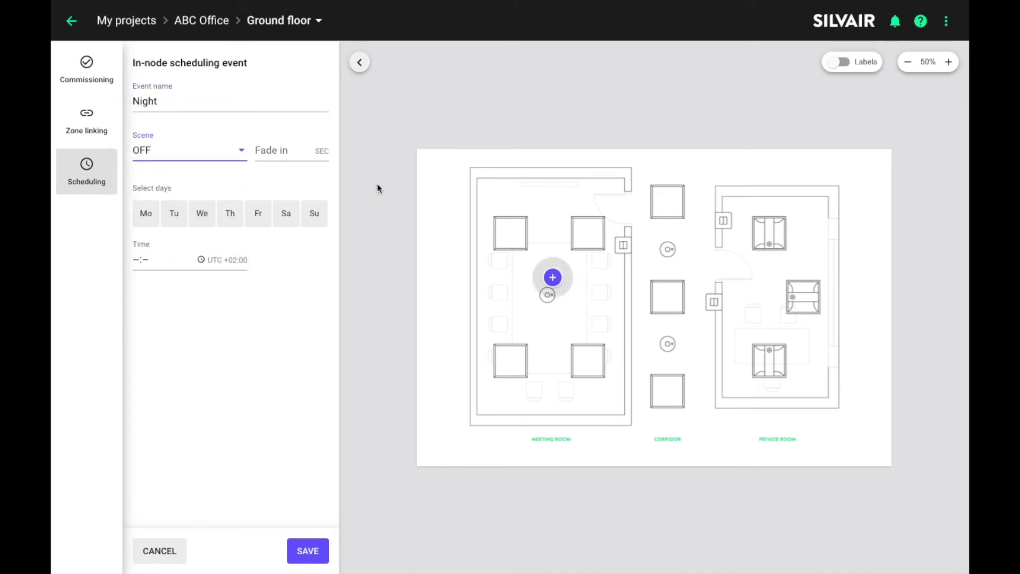
click(290, 159)
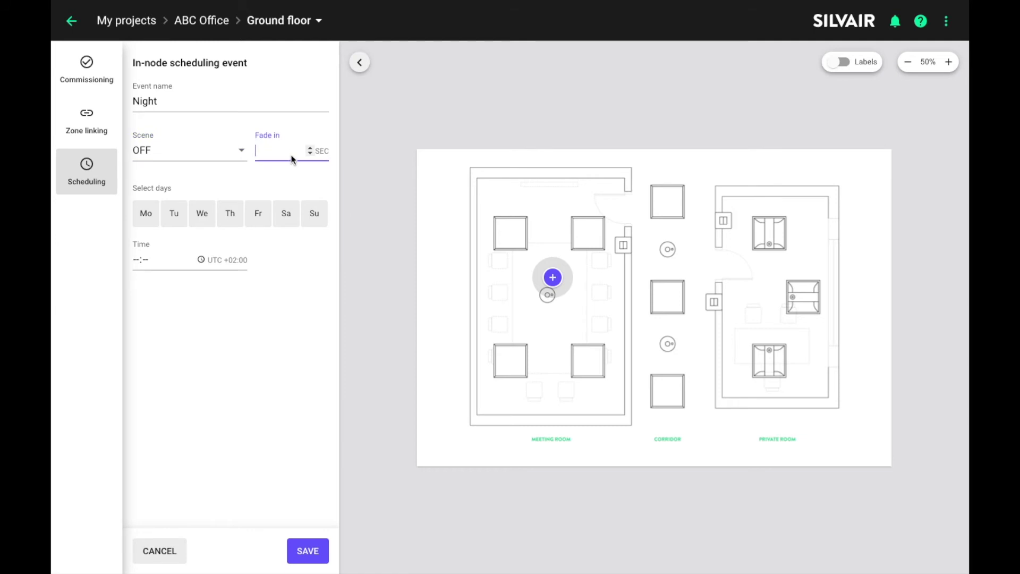
text(0)
Step: Schedule the Night event for Monday to Friday at 20:00 and save it
click(148, 212)
click(175, 215)
click(203, 215)
click(230, 216)
click(258, 215)
click(136, 259)
text(20:00)
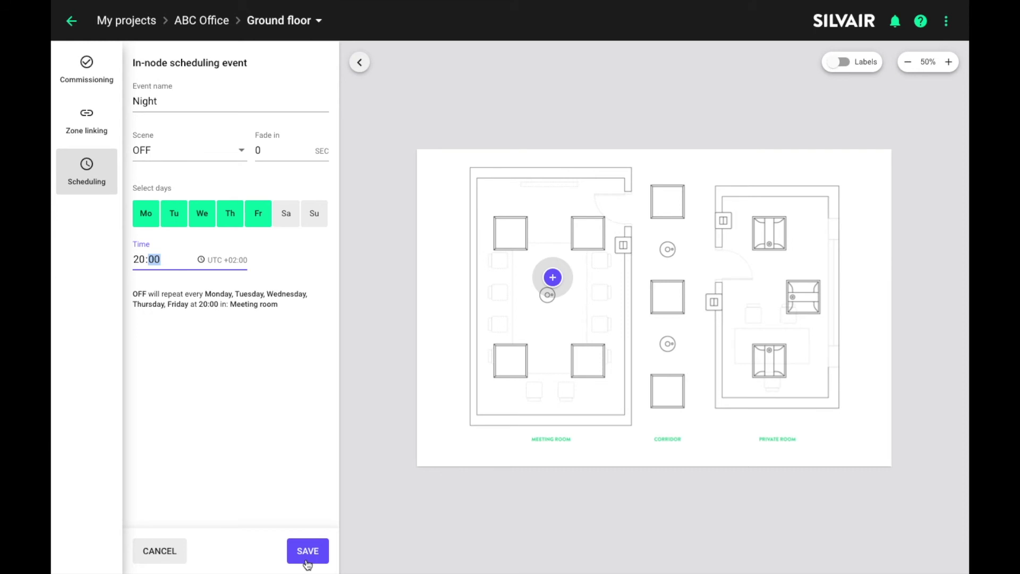
click(307, 553)
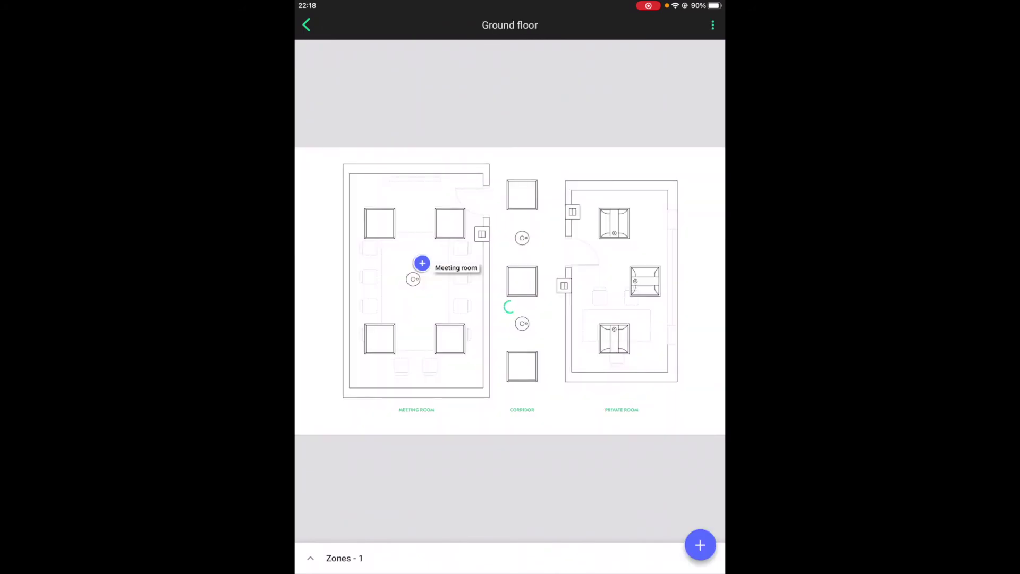
Step: Open the Meeting room zone and pick Silvair Single 11c1 from the nearby devices
click(422, 263)
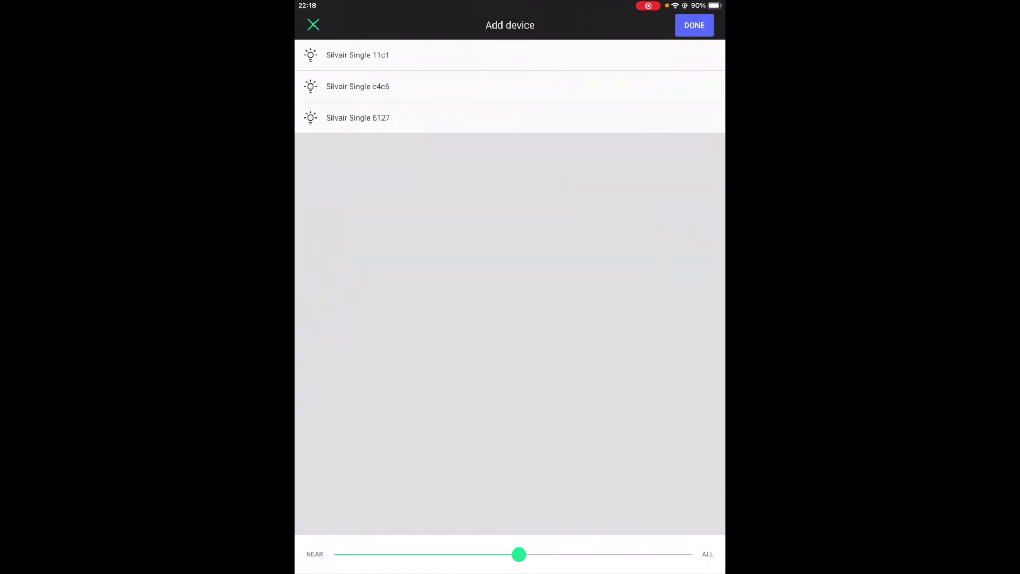
click(357, 55)
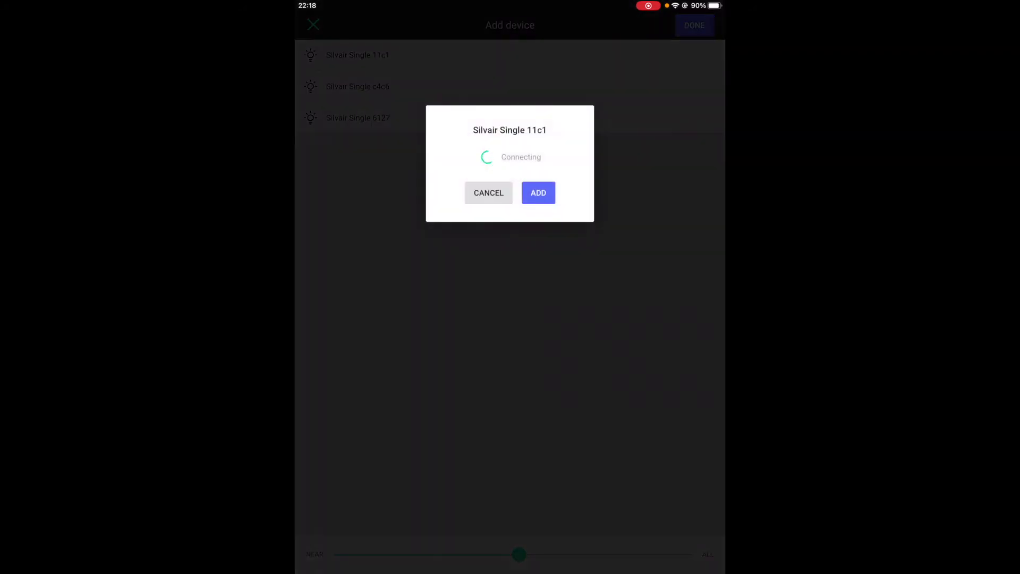
Step: Add Silvair Single 11c1, e0e0, c4c6 and 6127 to the Meeting room zone
click(537, 192)
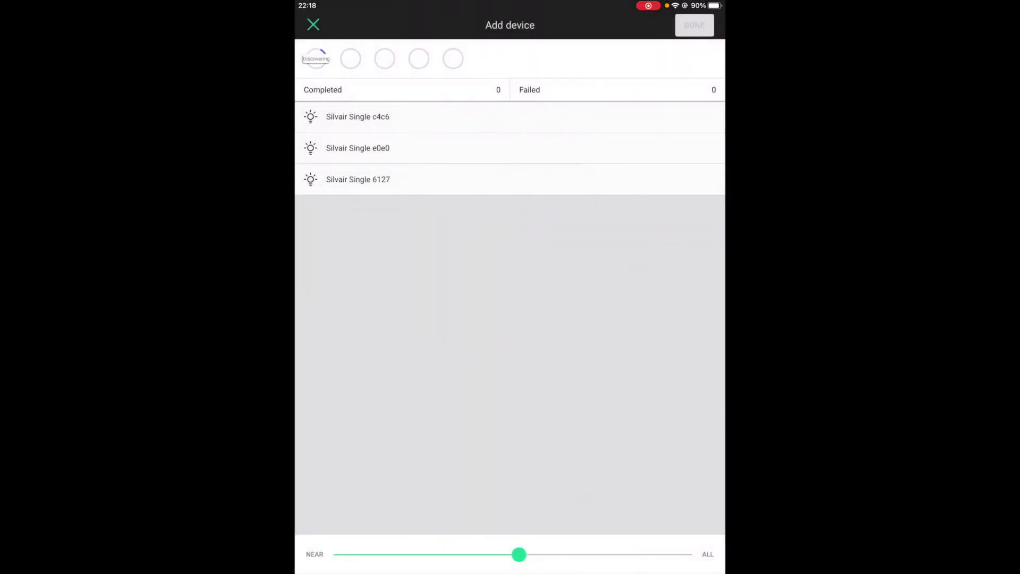
click(357, 148)
click(537, 192)
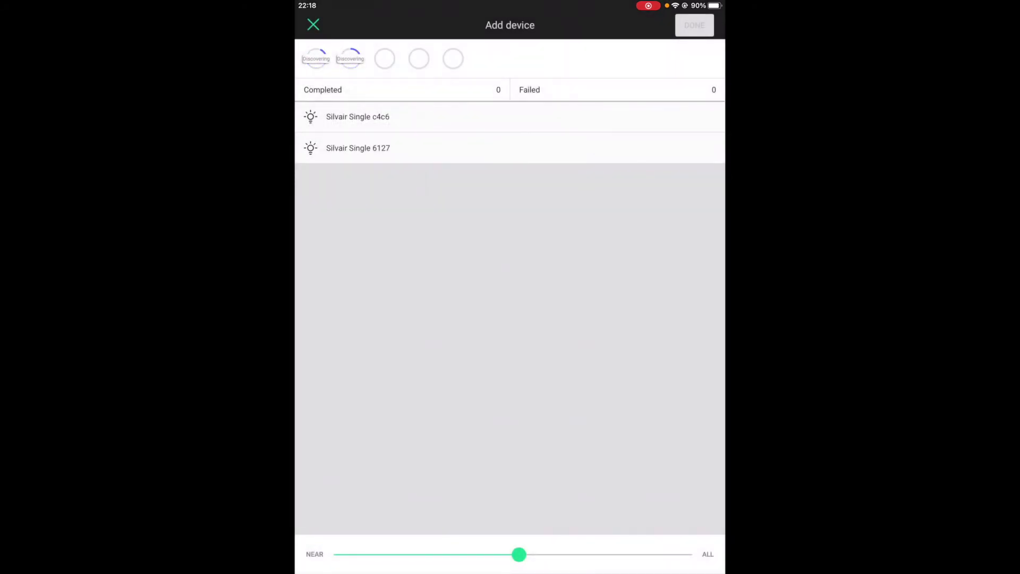
click(358, 116)
click(539, 192)
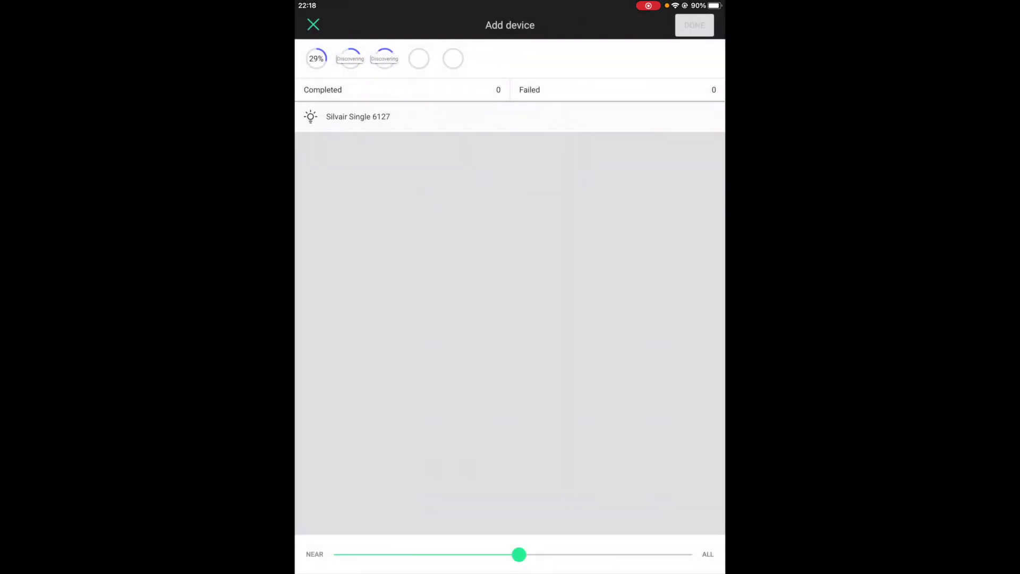
click(358, 117)
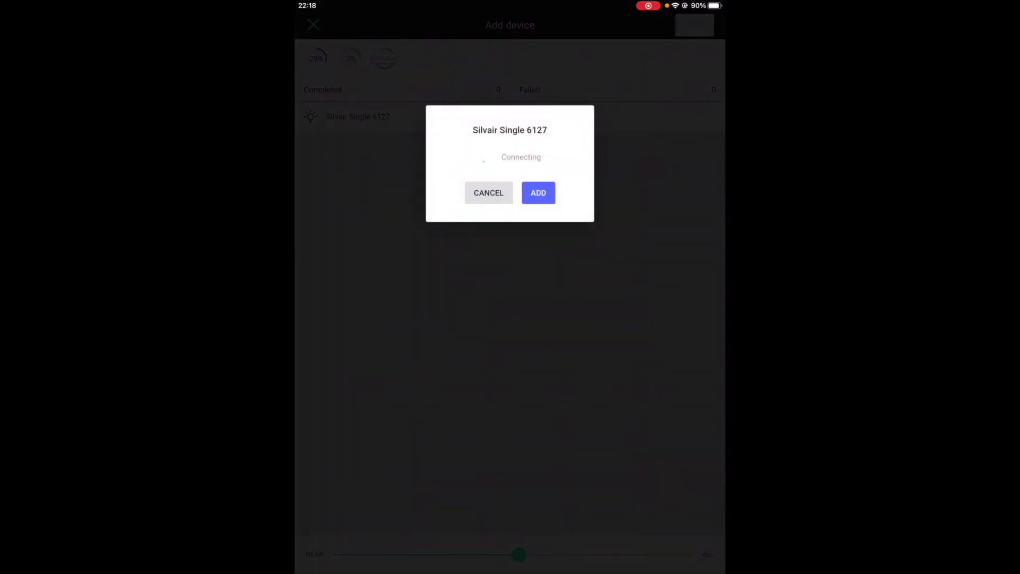
click(538, 193)
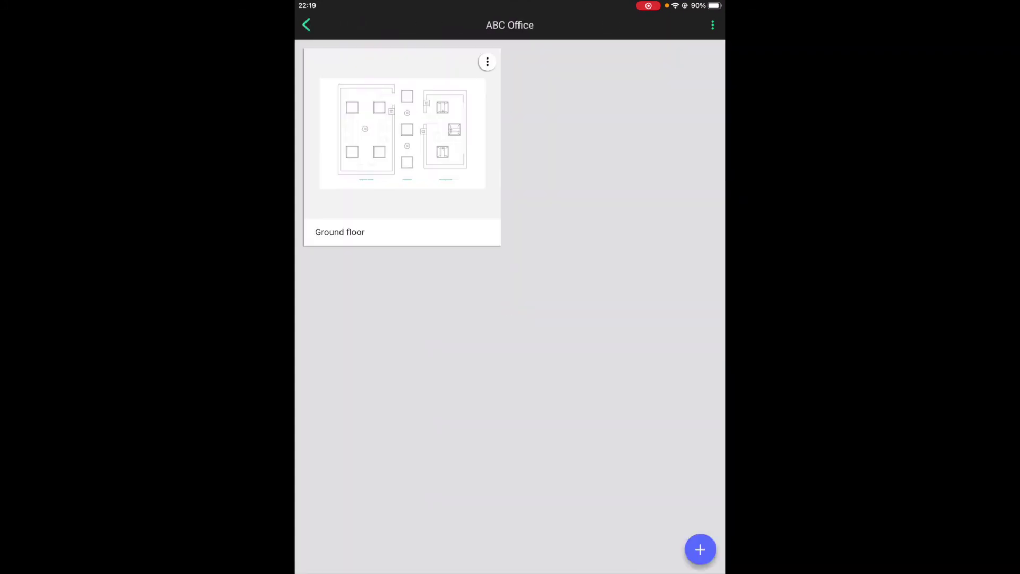
click(307, 24)
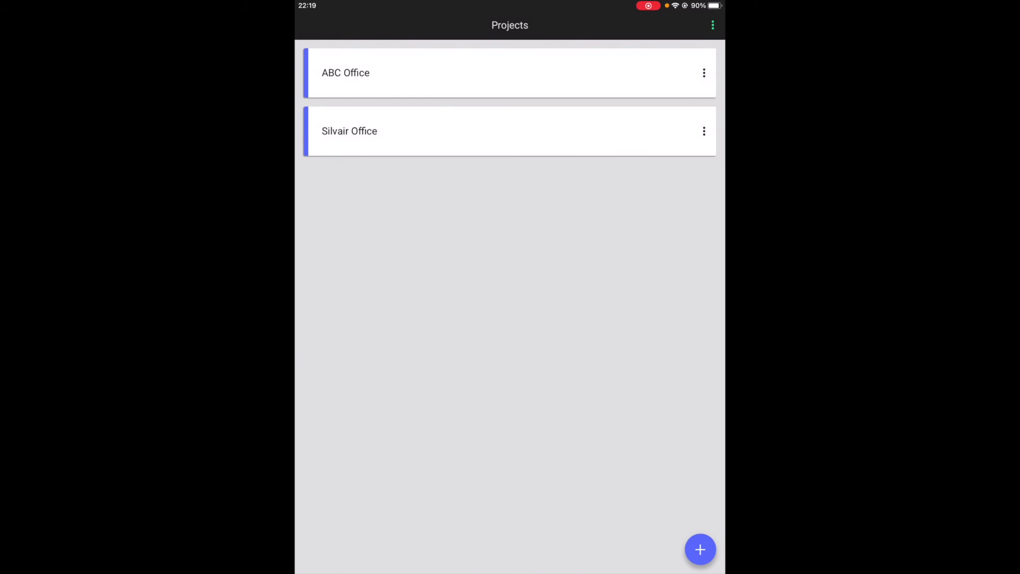
Step: Open the ABC Office project's Time sync page and sync device clocks to project time
click(704, 73)
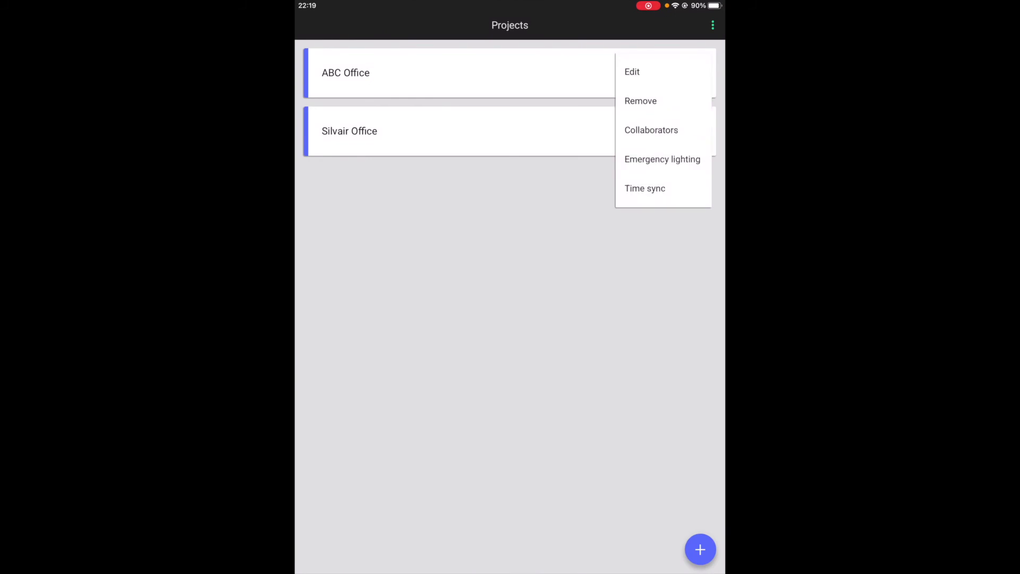
click(645, 189)
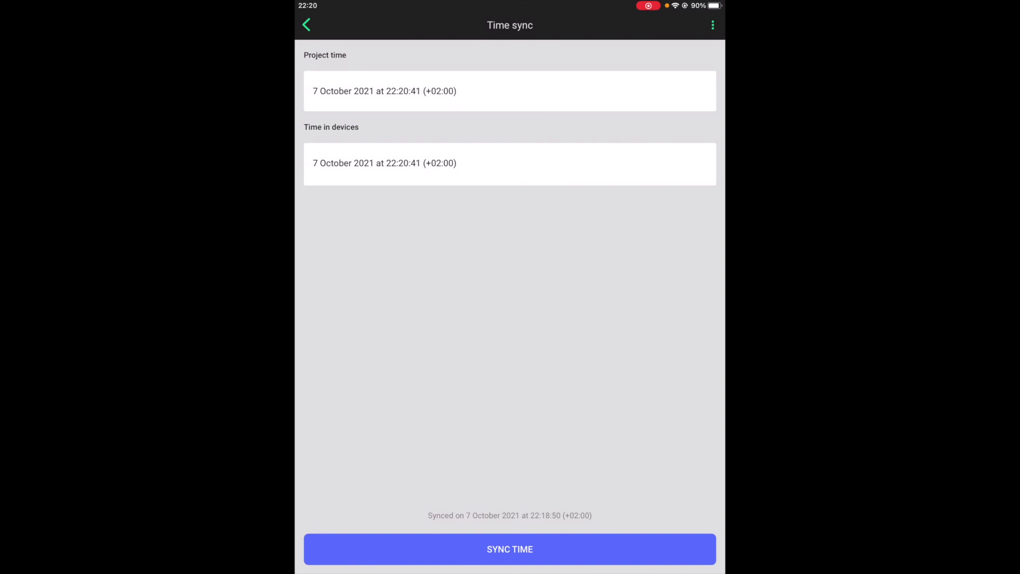
click(510, 549)
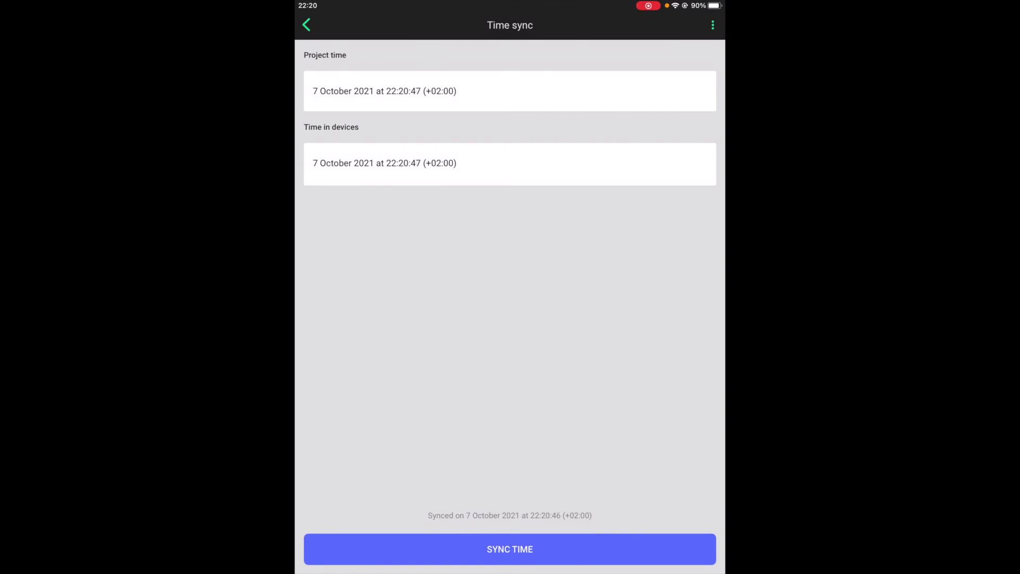